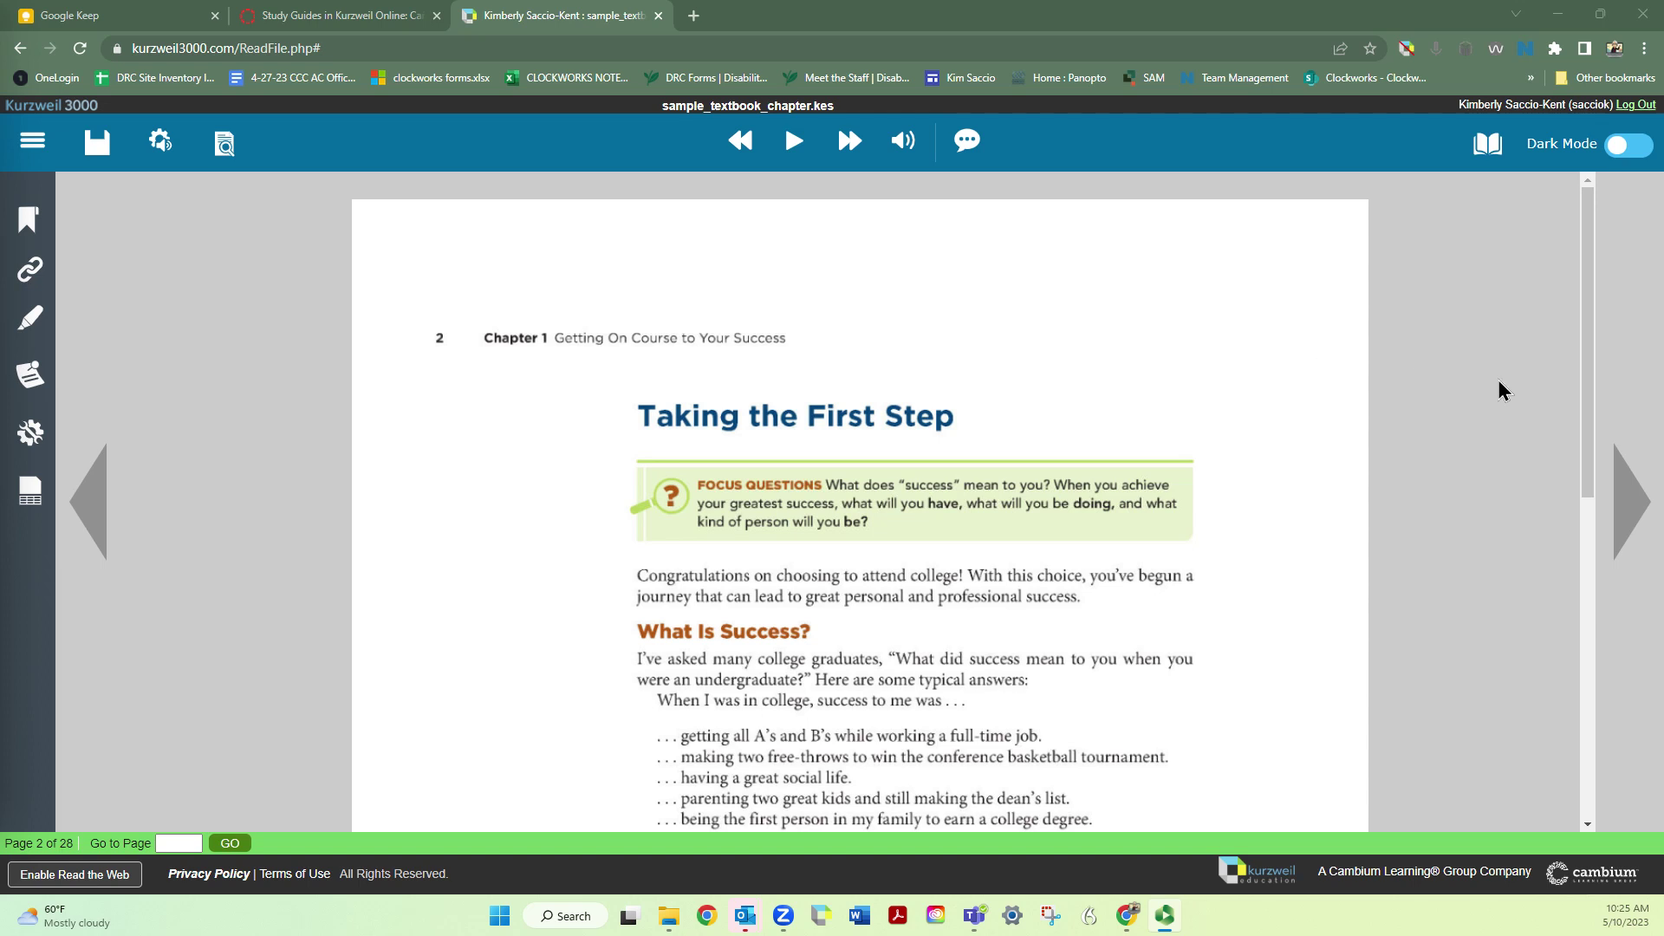
Highlight the headings "Taking the First Step" and "What Is Success?" on page 2 in yellow.
left_click_drag(1589, 373, 1590, 433)
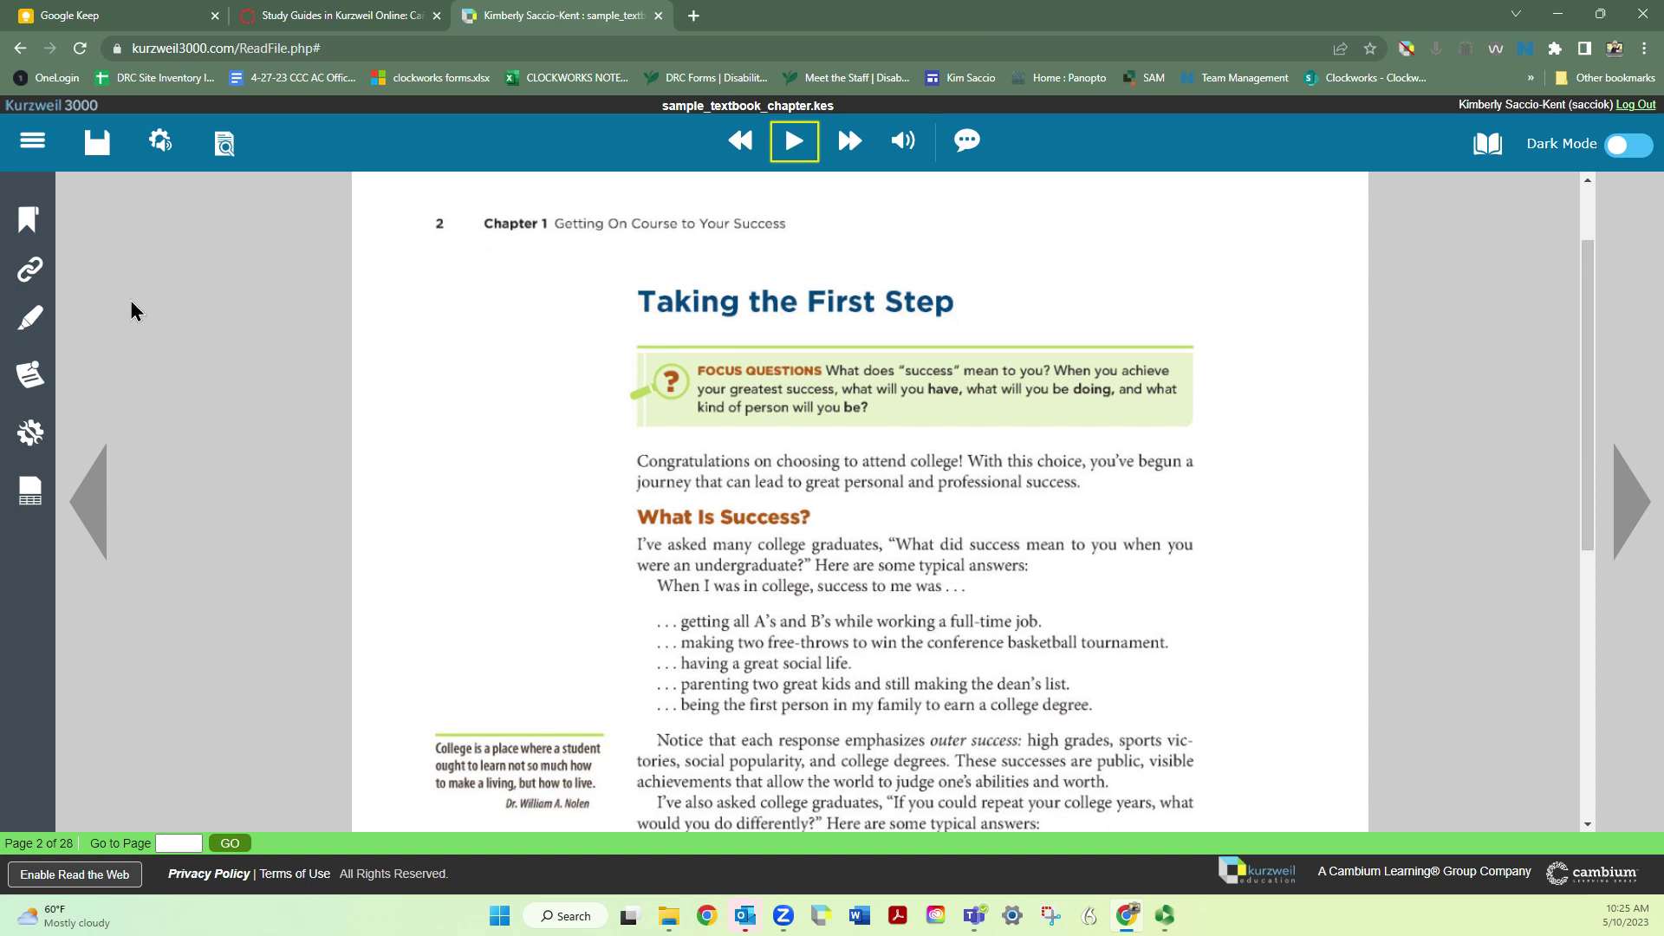
left_click(32, 326)
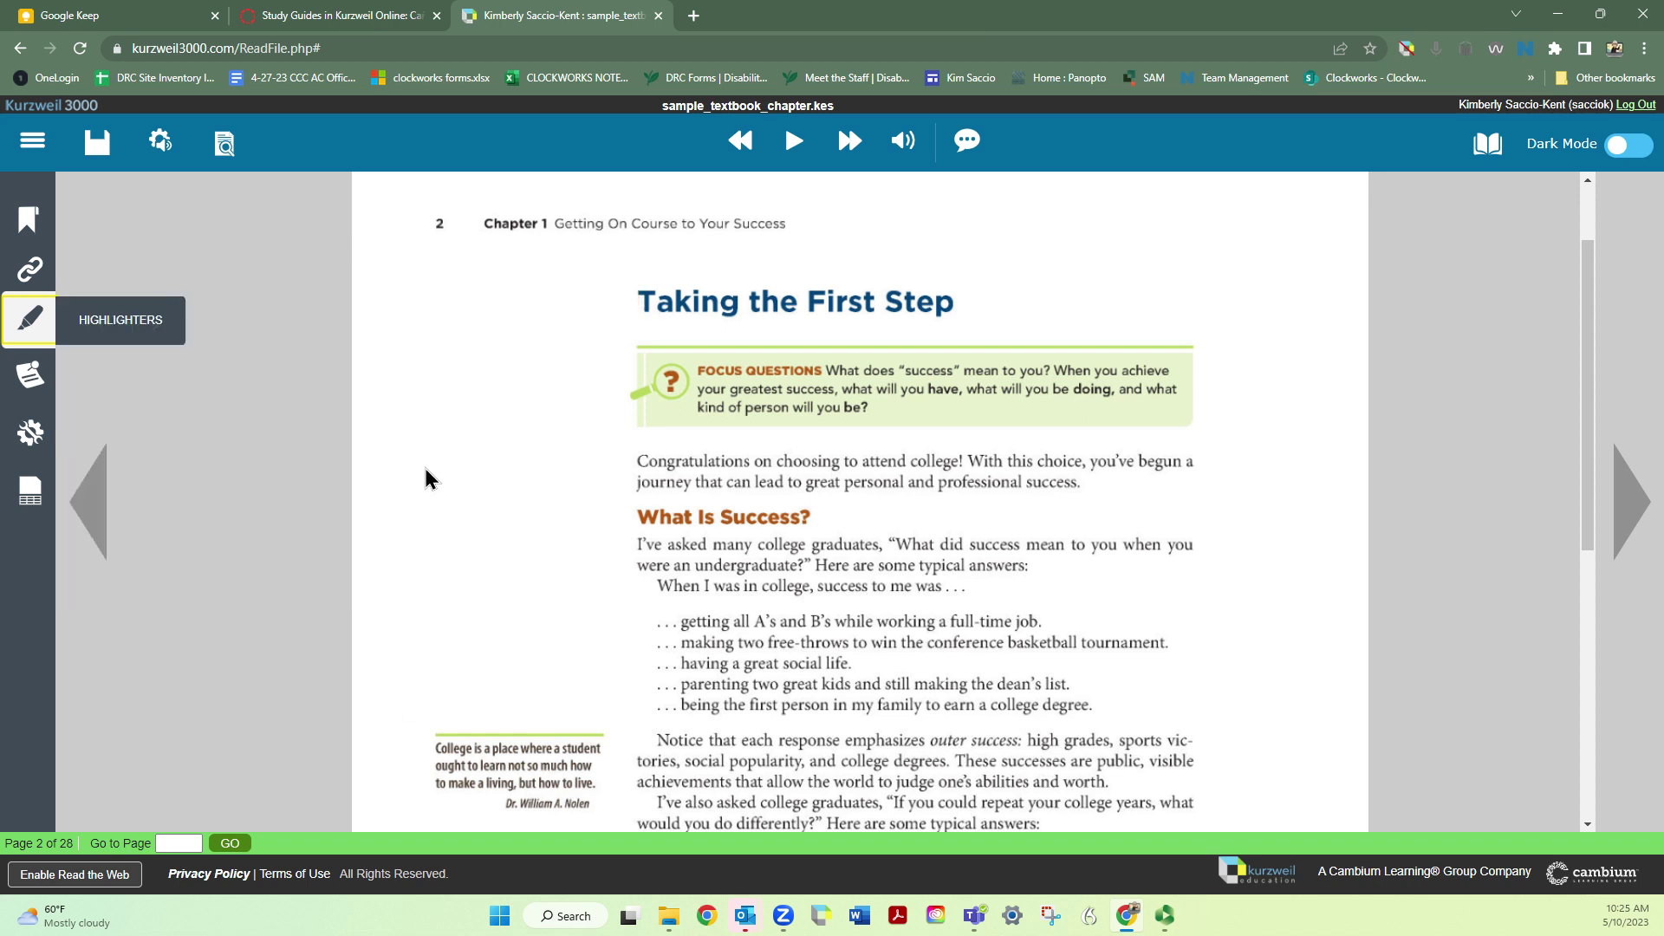
left_click(108, 319)
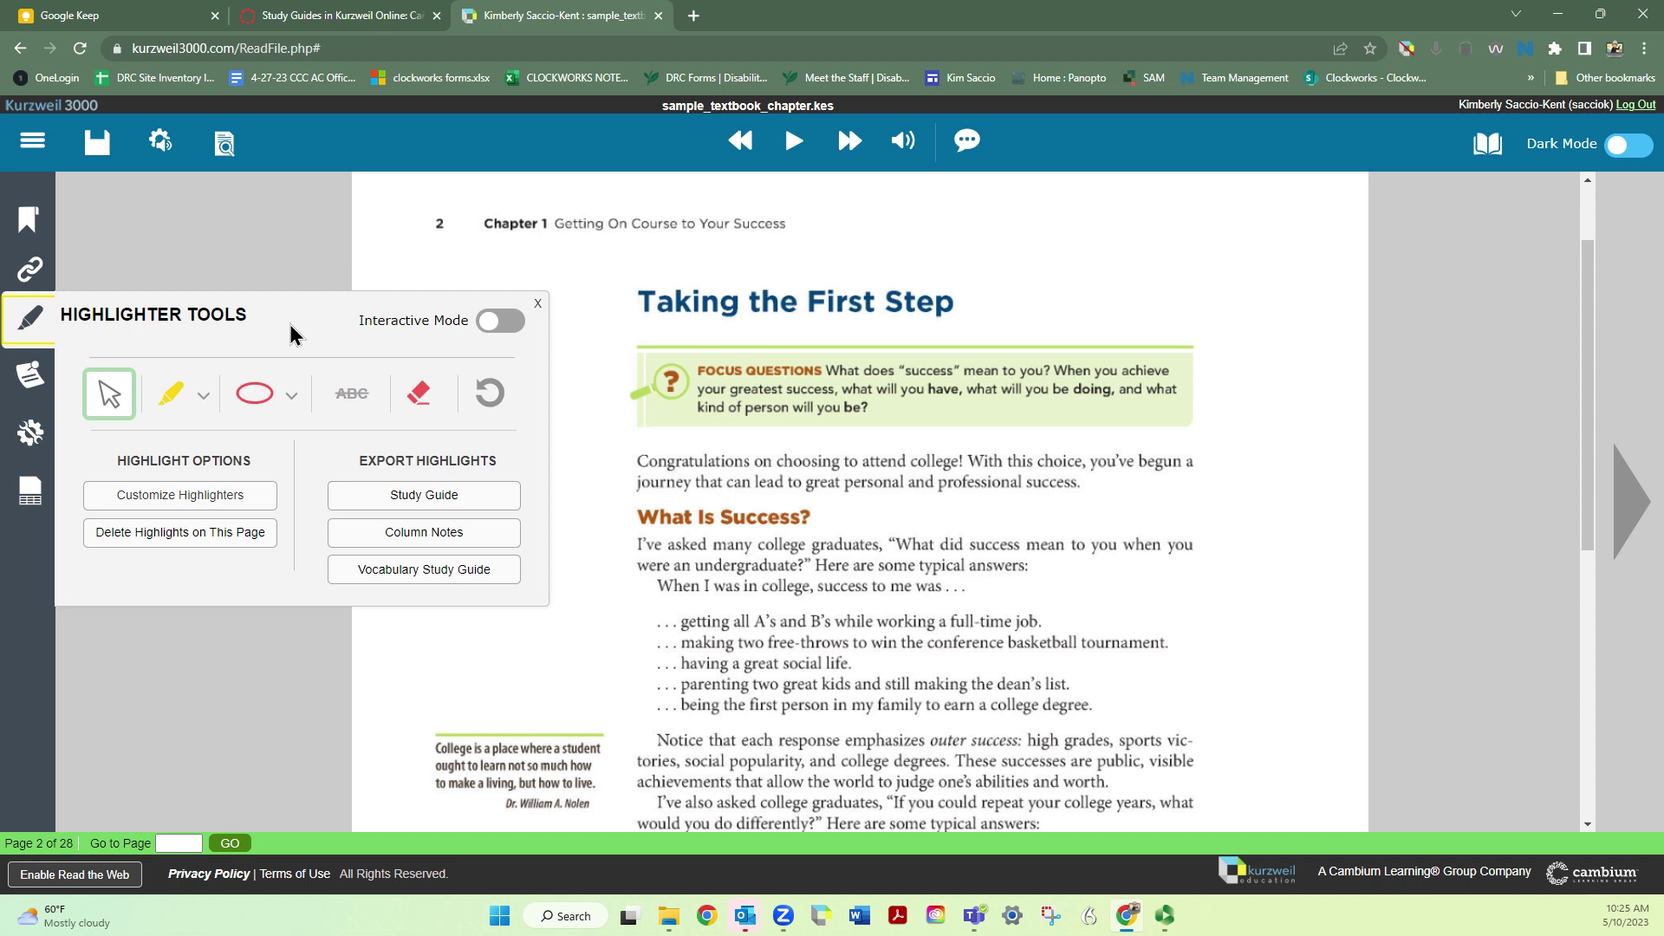
left_click(213, 400)
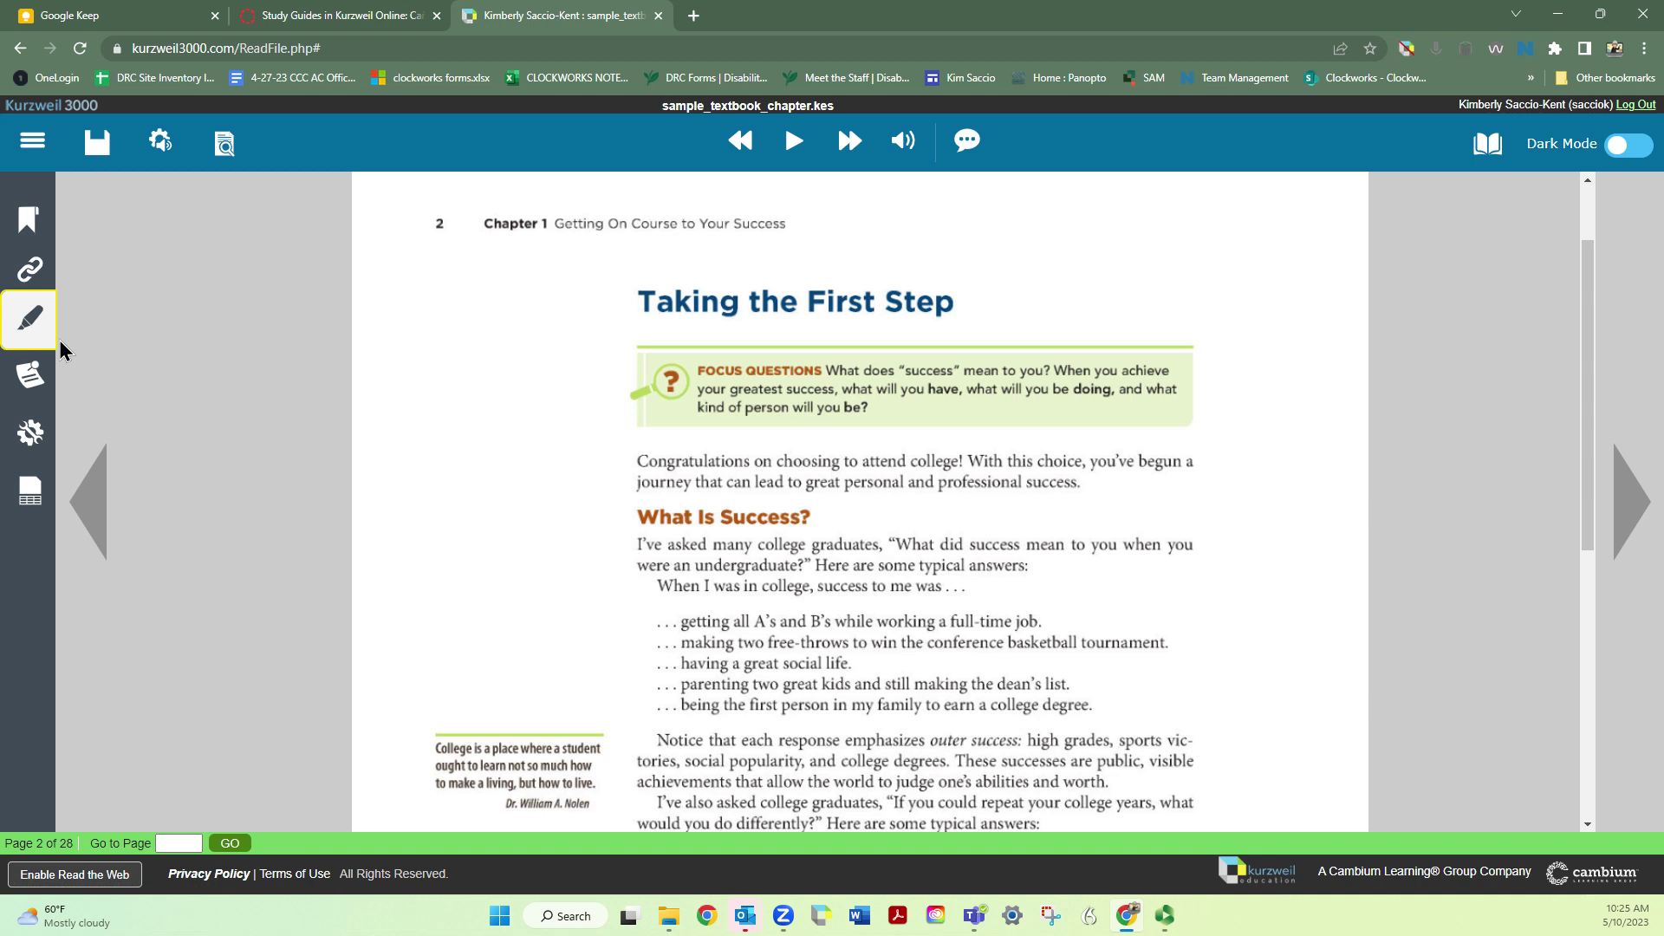
left_click(33, 325)
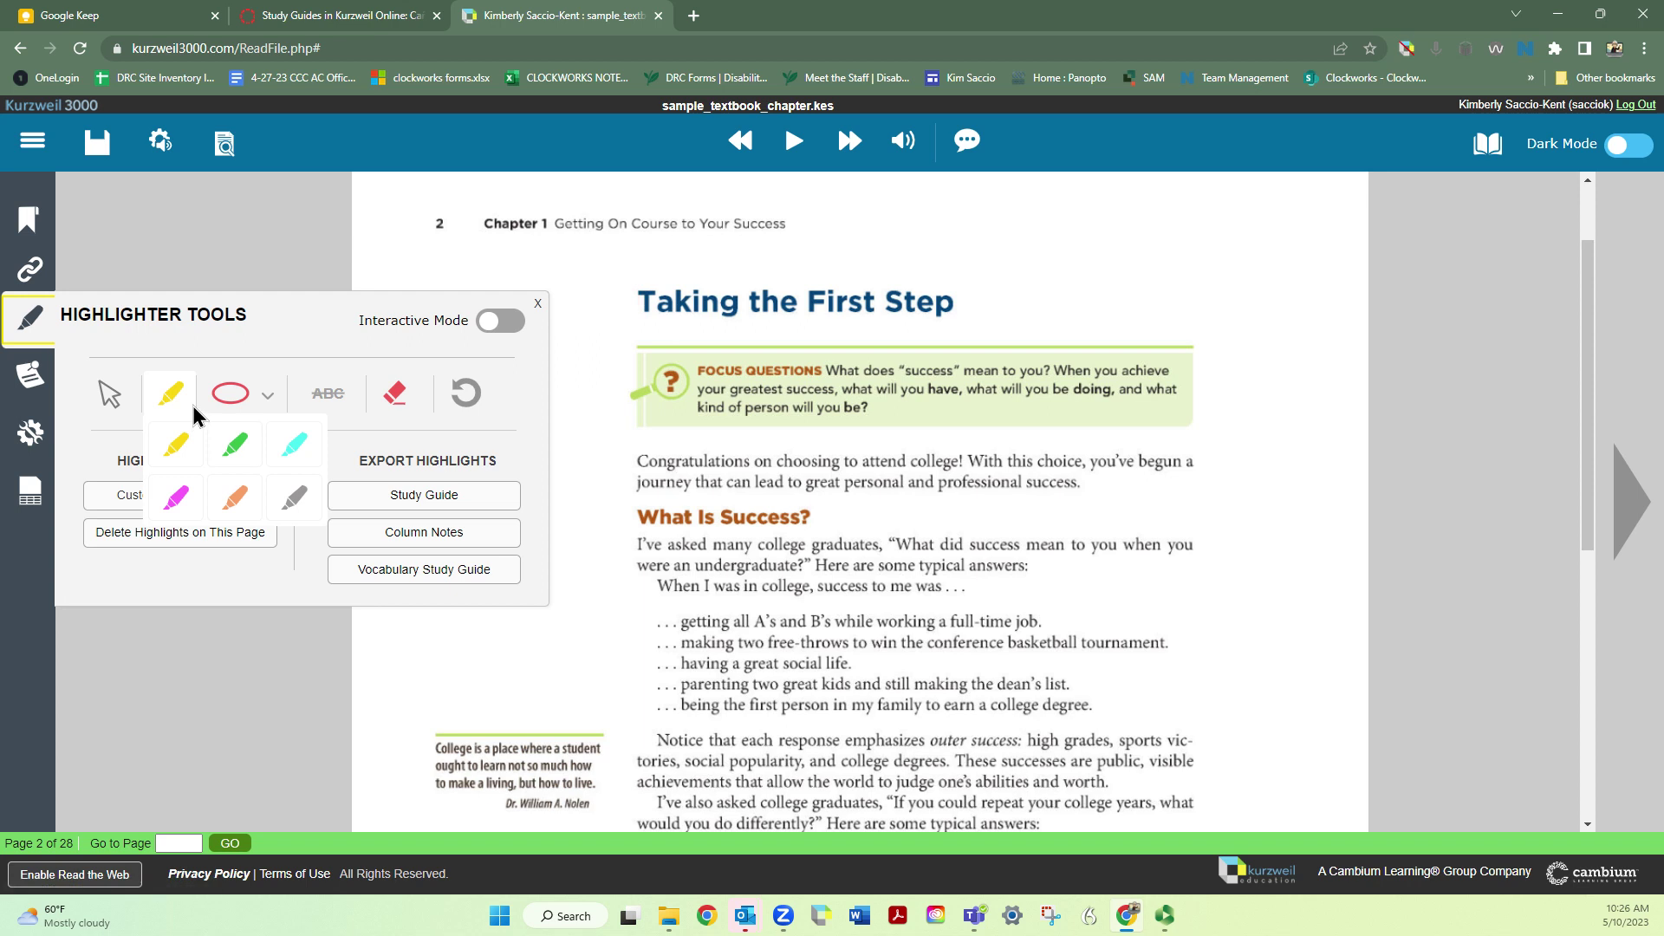
left_click(185, 449)
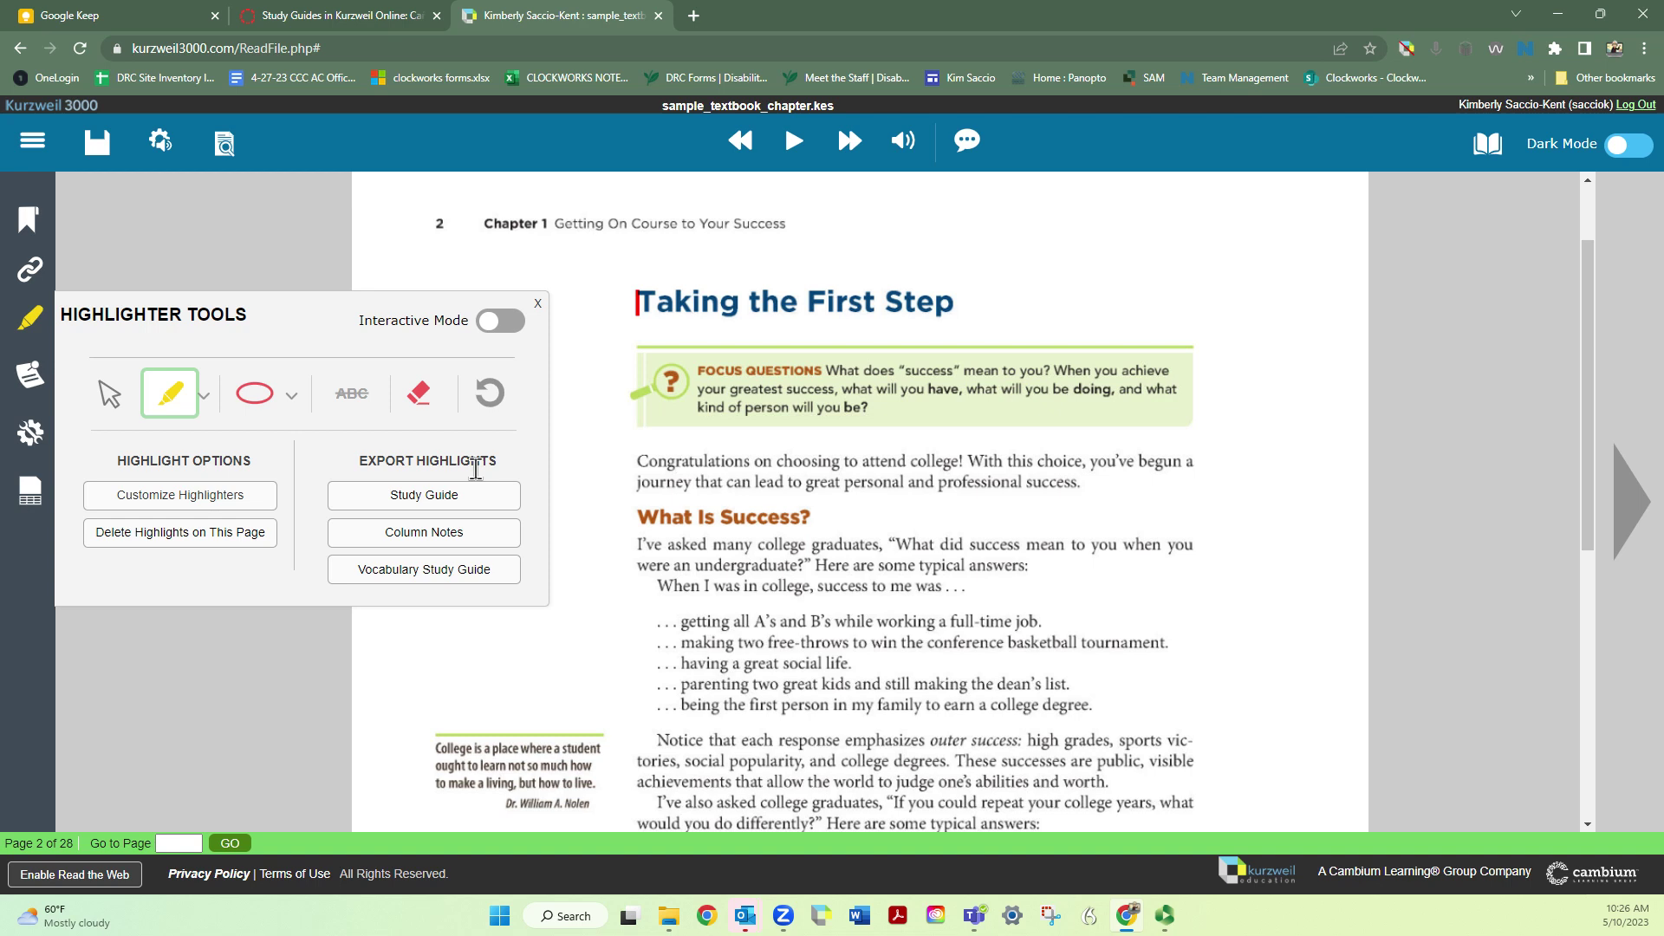
left_click(192, 411)
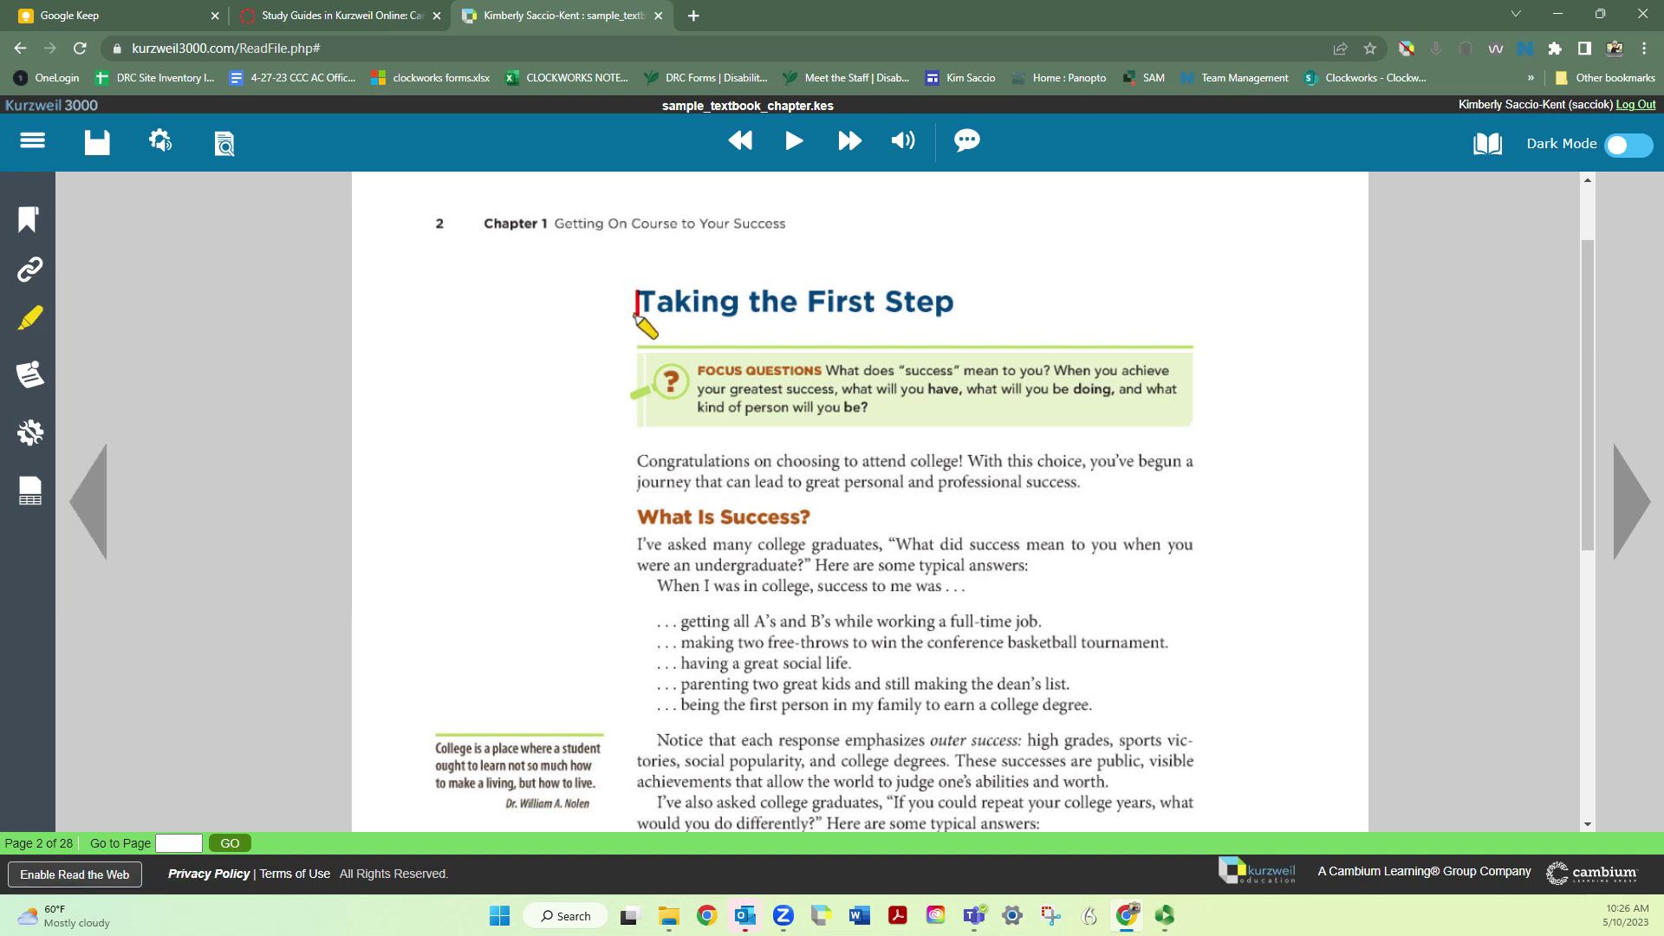
left_click_drag(642, 305, 938, 314)
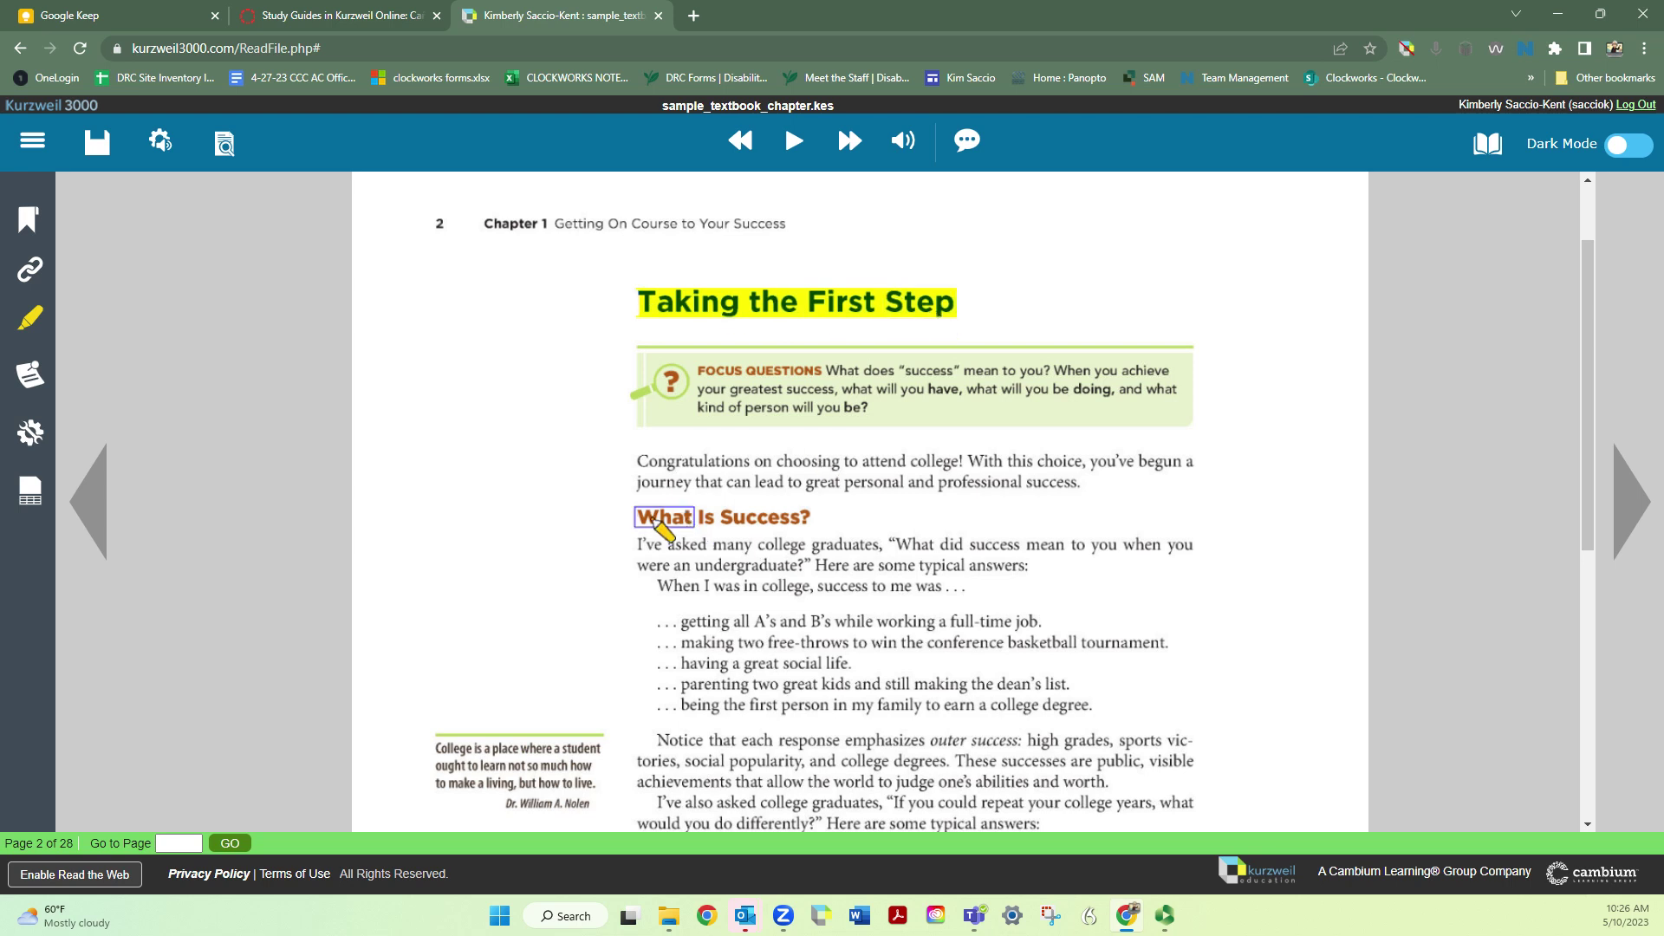
left_click_drag(641, 519, 799, 521)
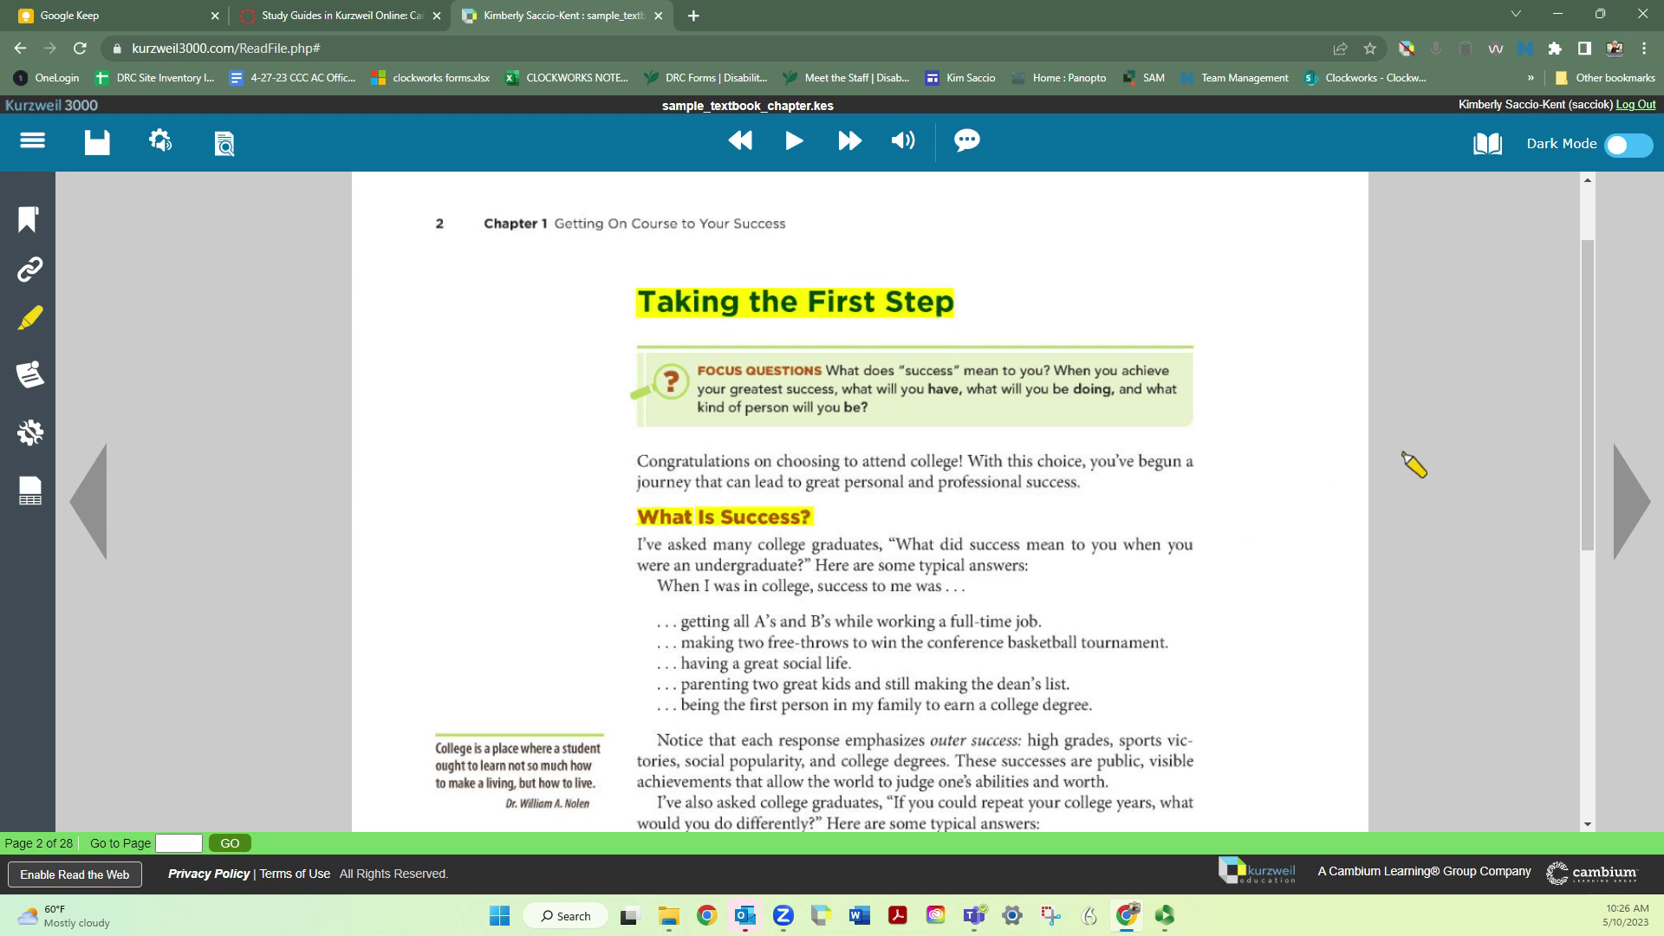
Highlight in yellow the page 2 sentence beginning "These successes are private" and the bold definition of success on page 3.
left_click_drag(1590, 404, 1593, 650)
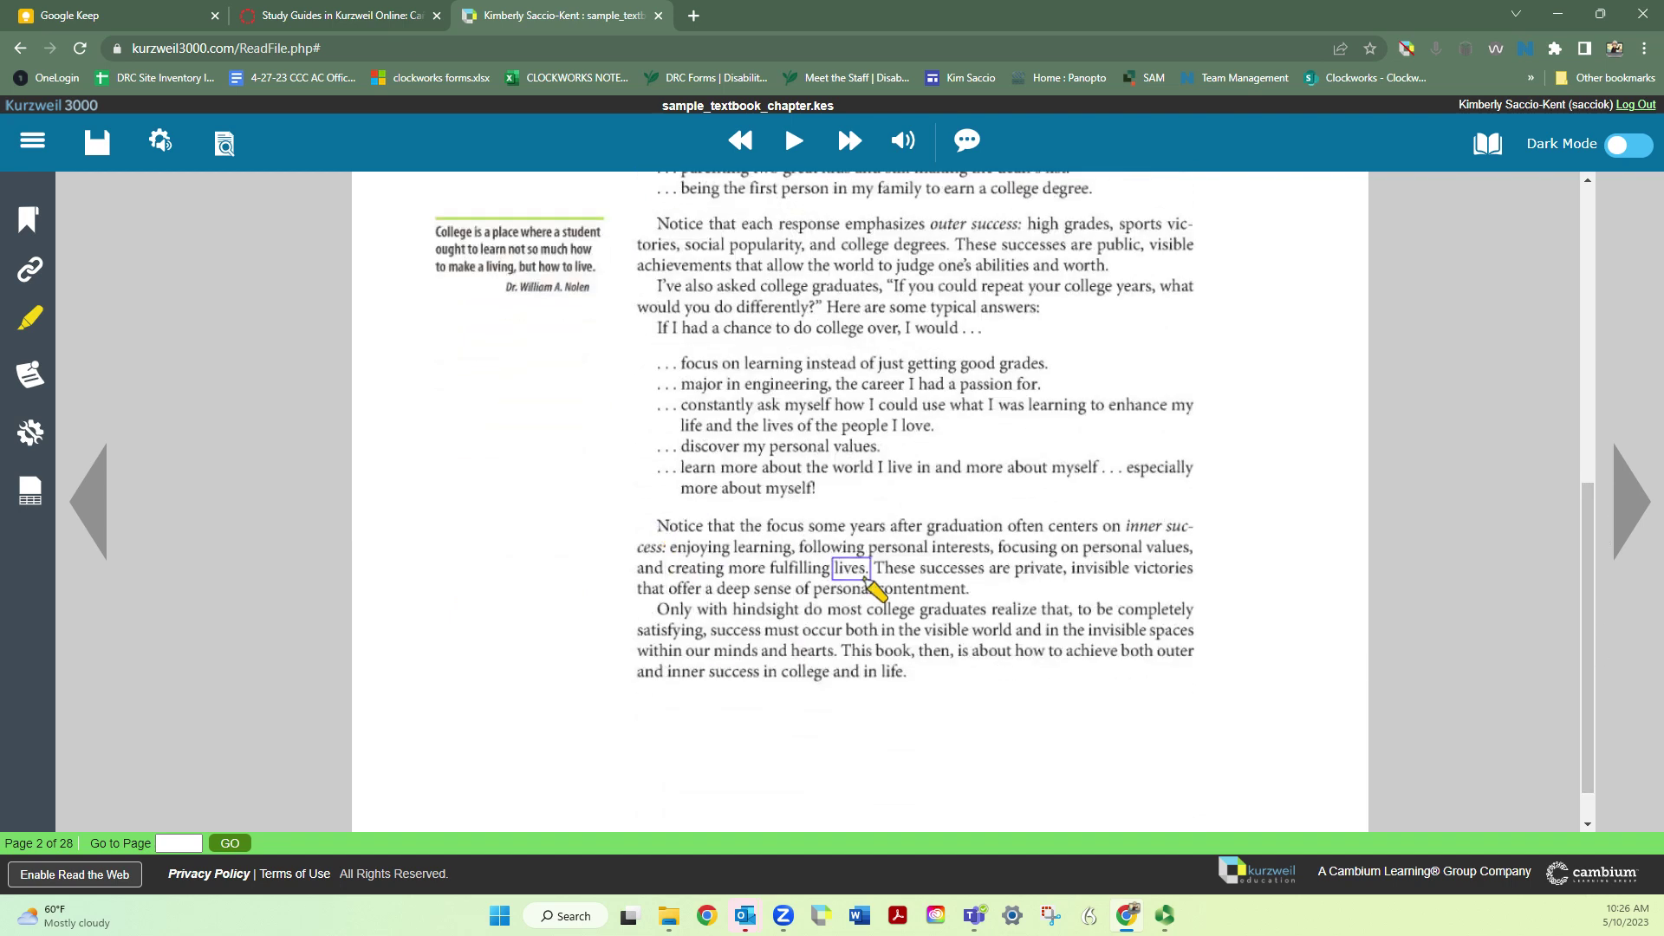
left_click_drag(971, 589, 876, 570)
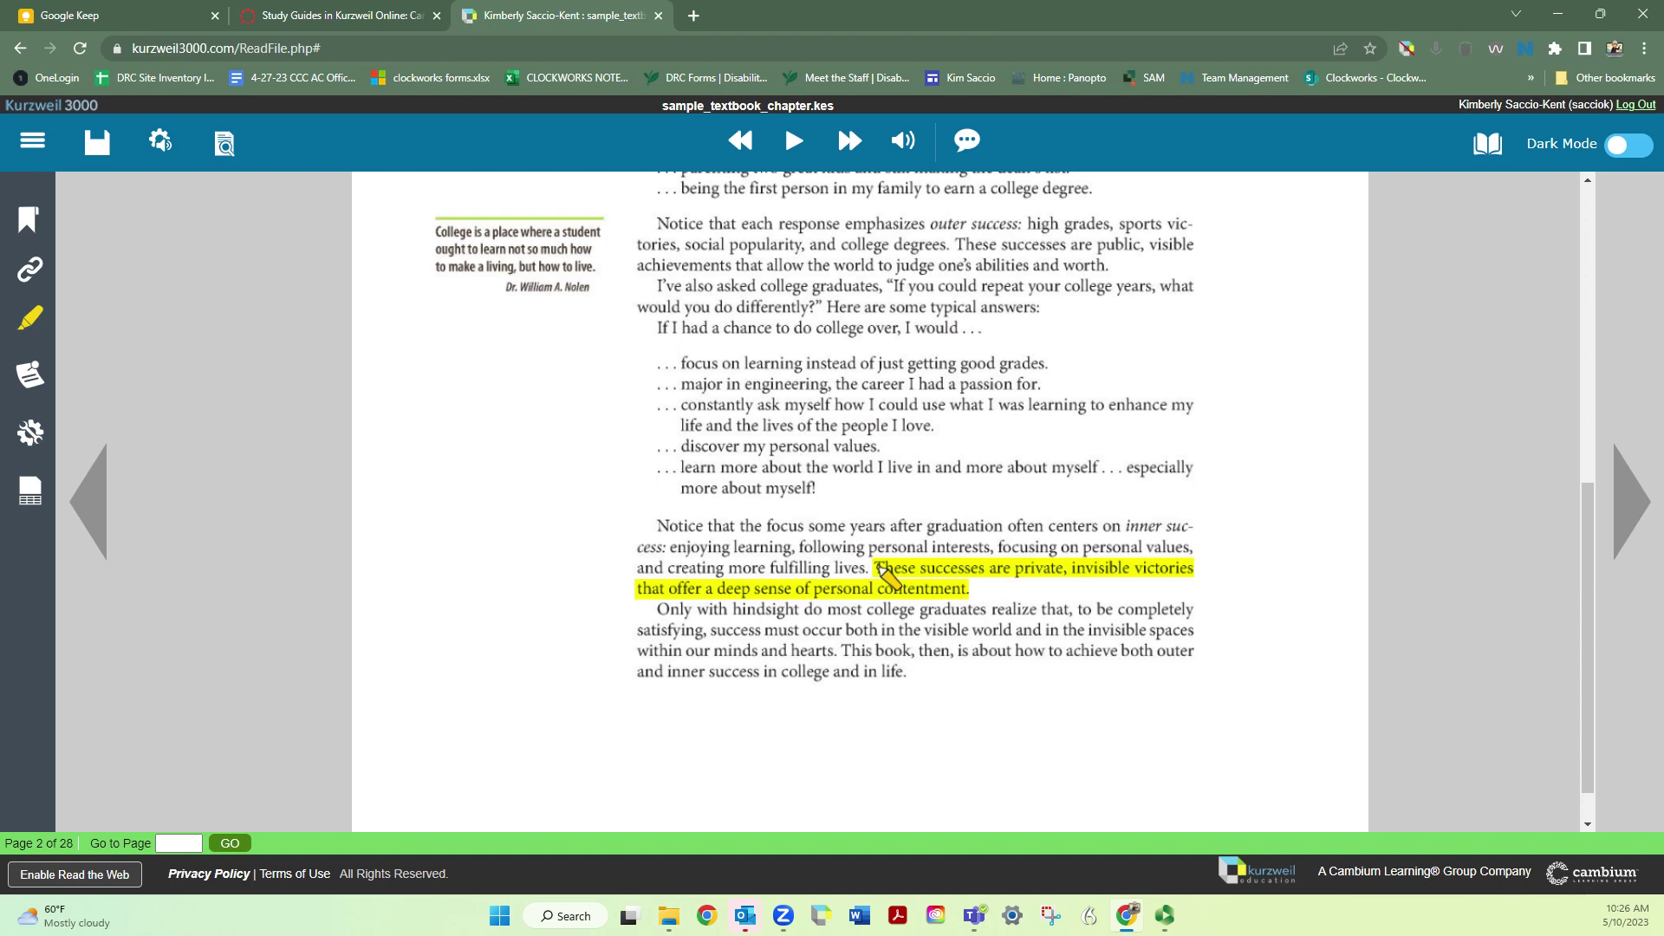
left_click(1627, 510)
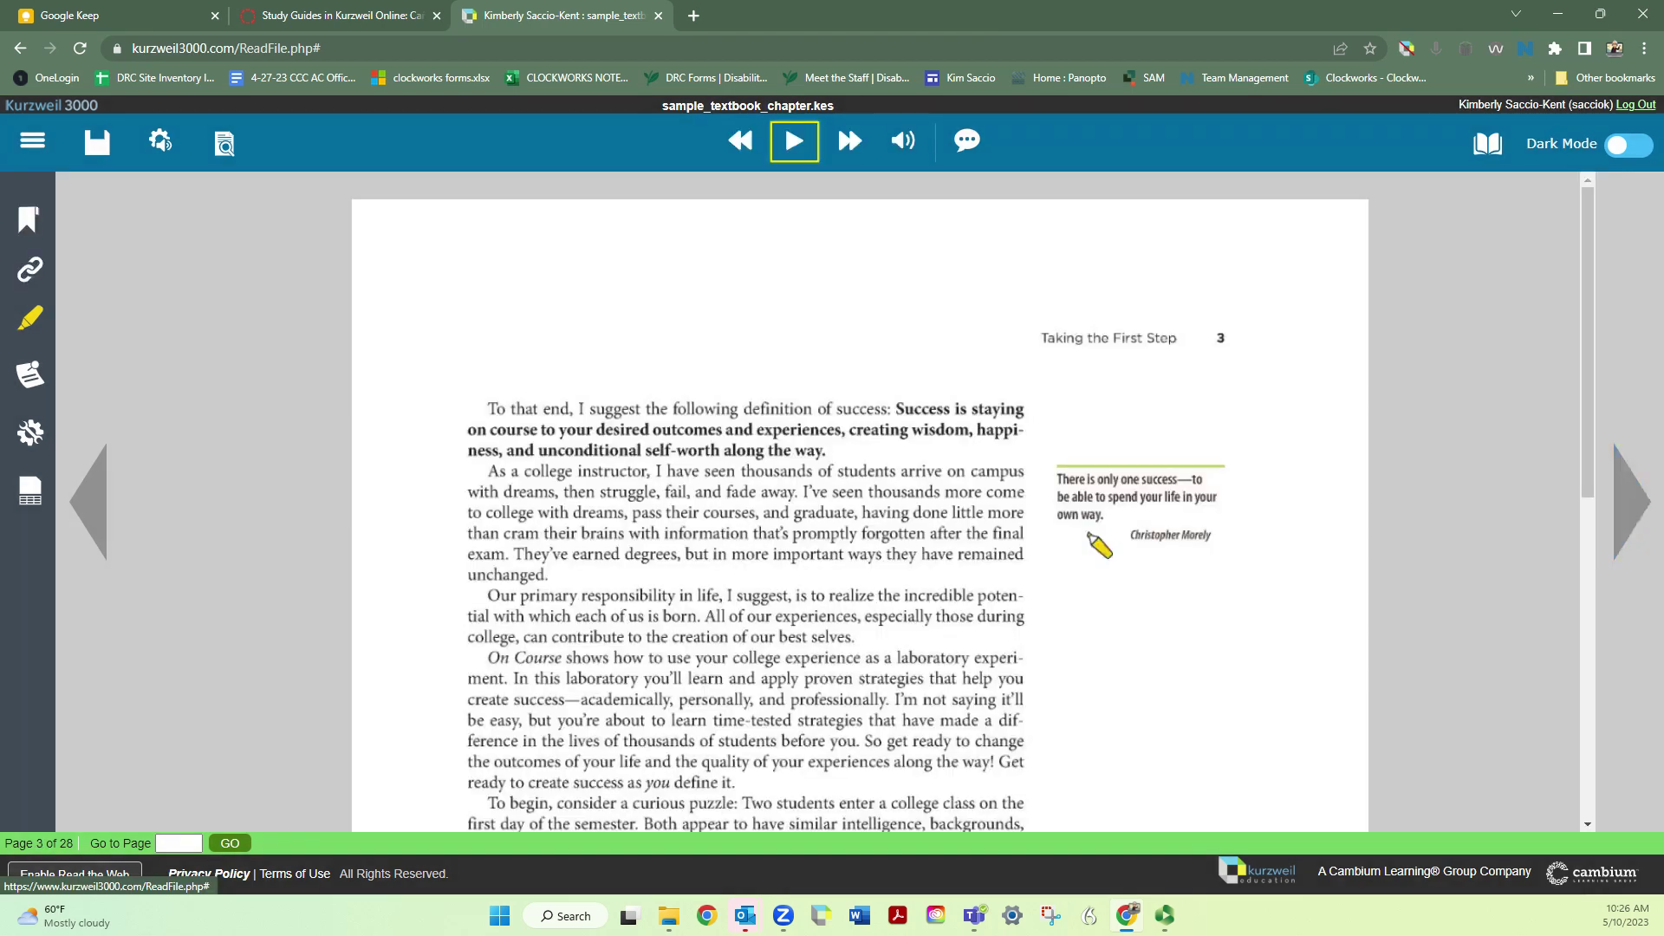
left_click_drag(854, 458, 902, 420)
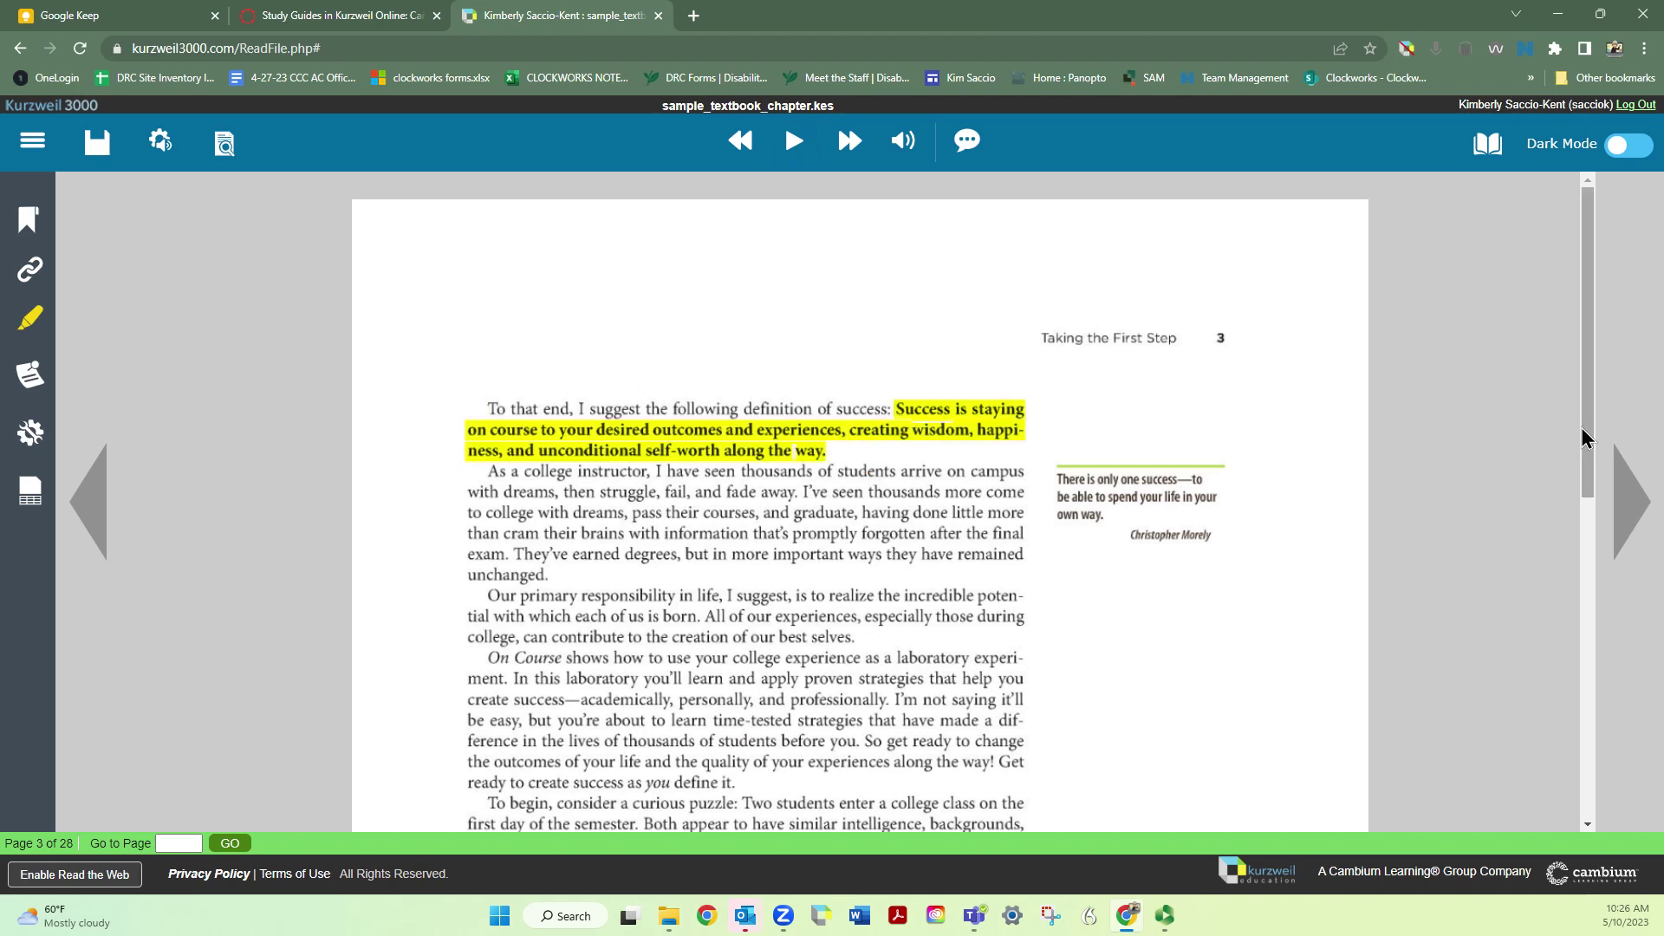
Highlight "Do beliefs cause behaviors" through "which came first." in yellow under The Power of Choice, erasing the extra highlight on "This".
left_click_drag(1592, 433, 1605, 717)
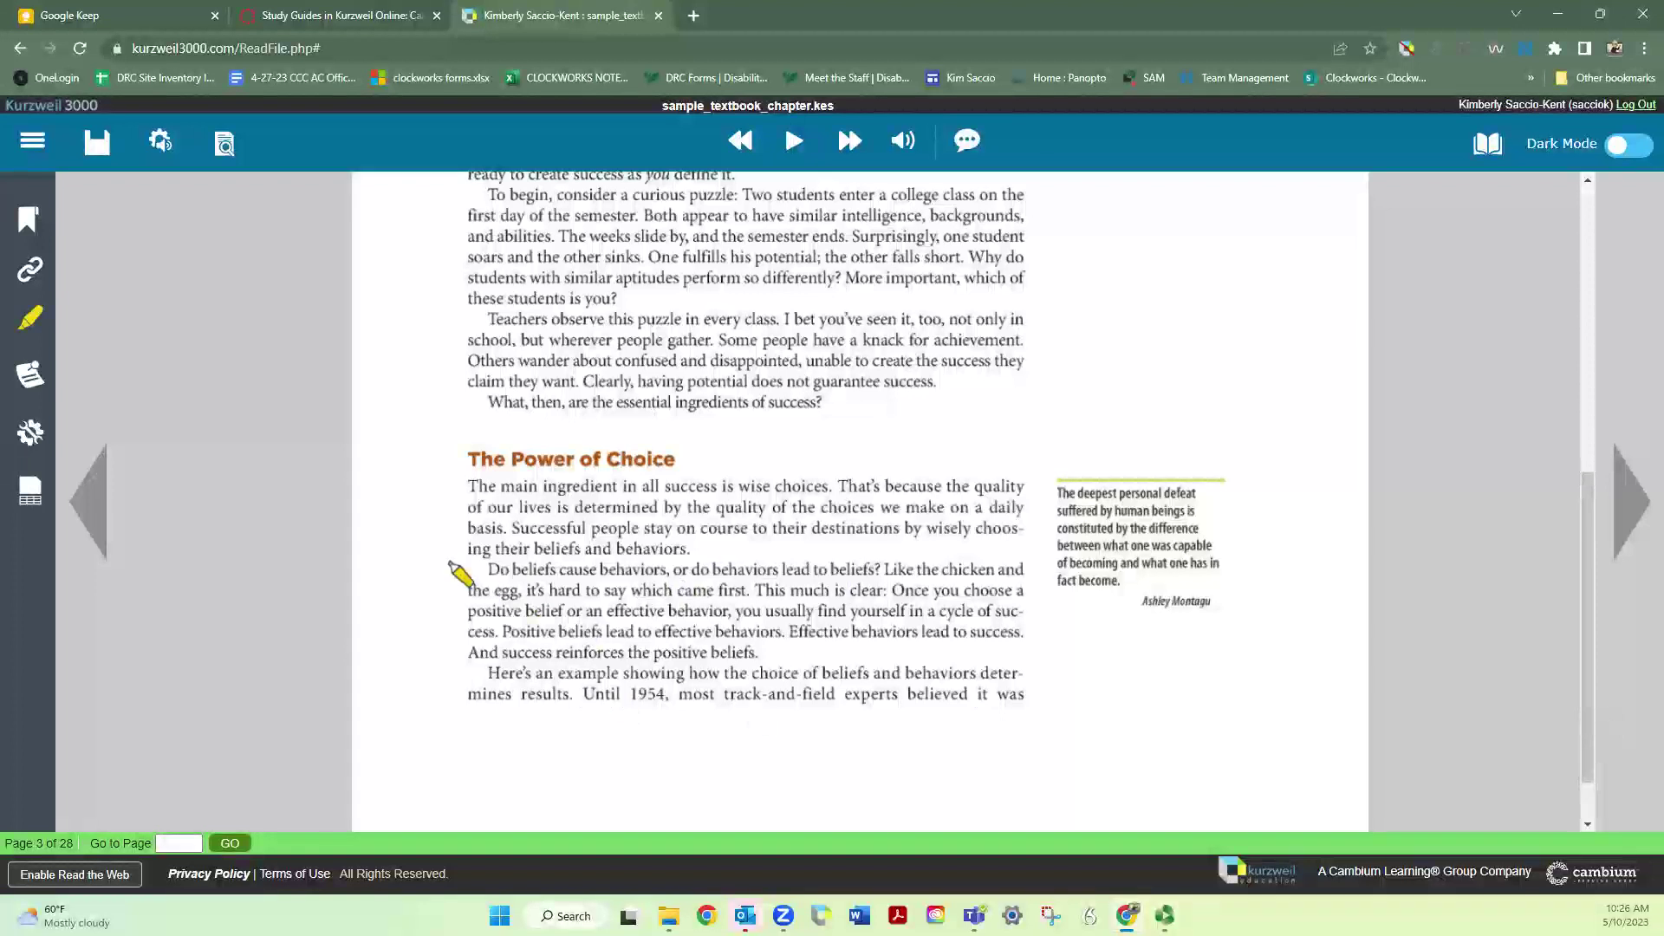
left_click_drag(487, 574, 784, 593)
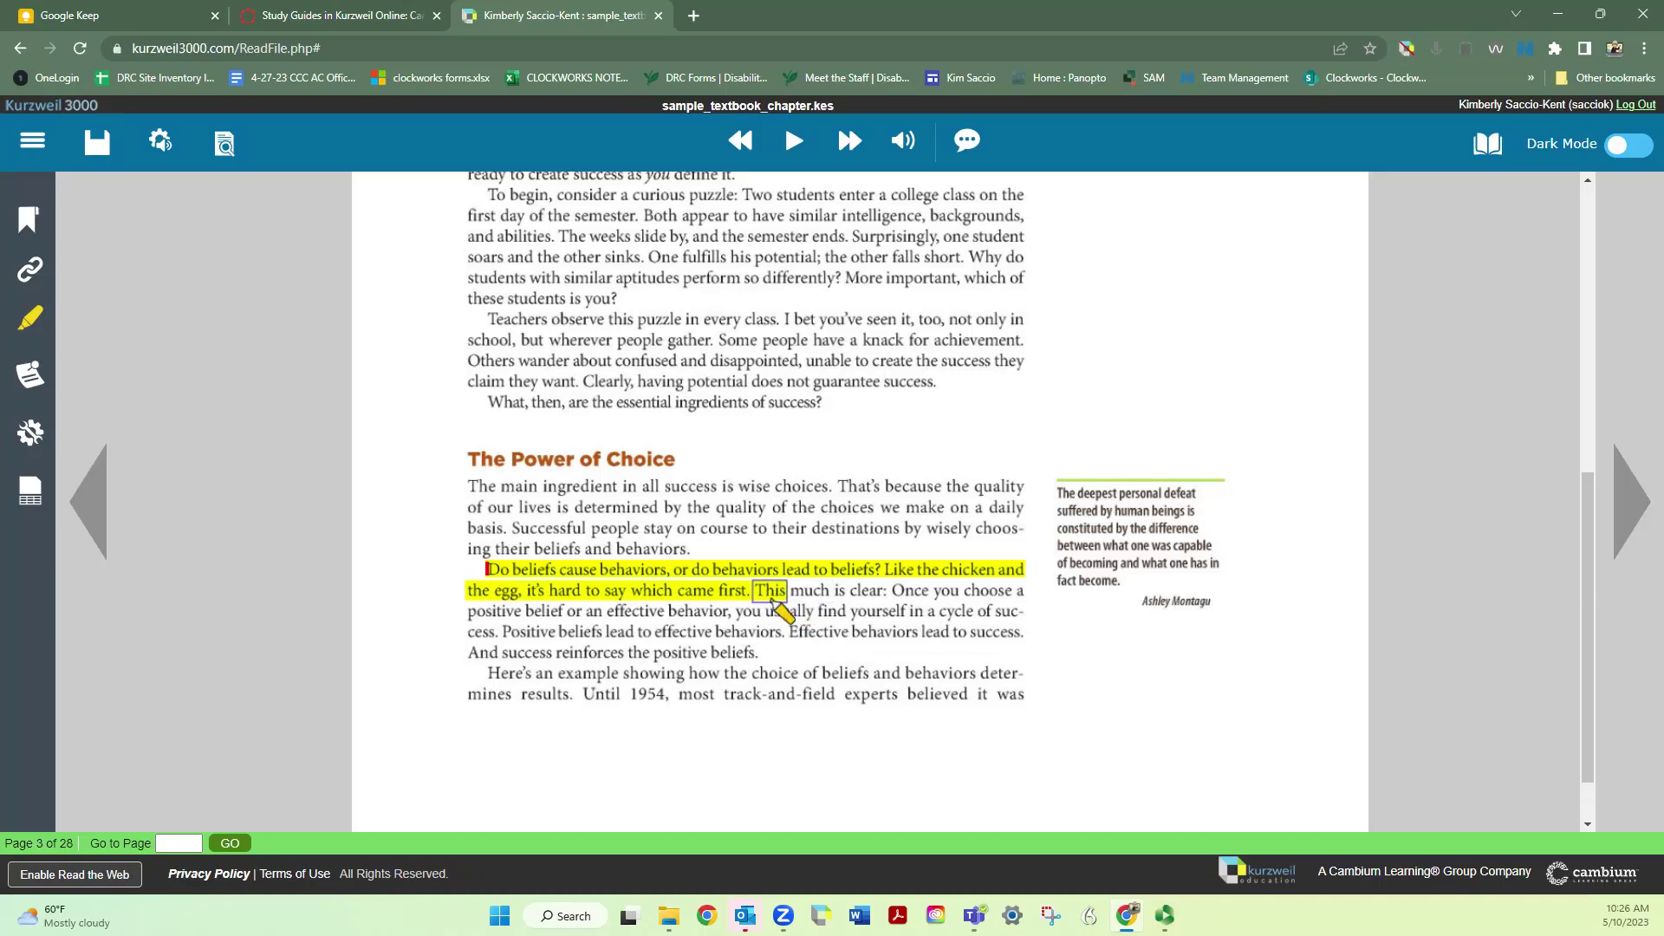
left_click(33, 321)
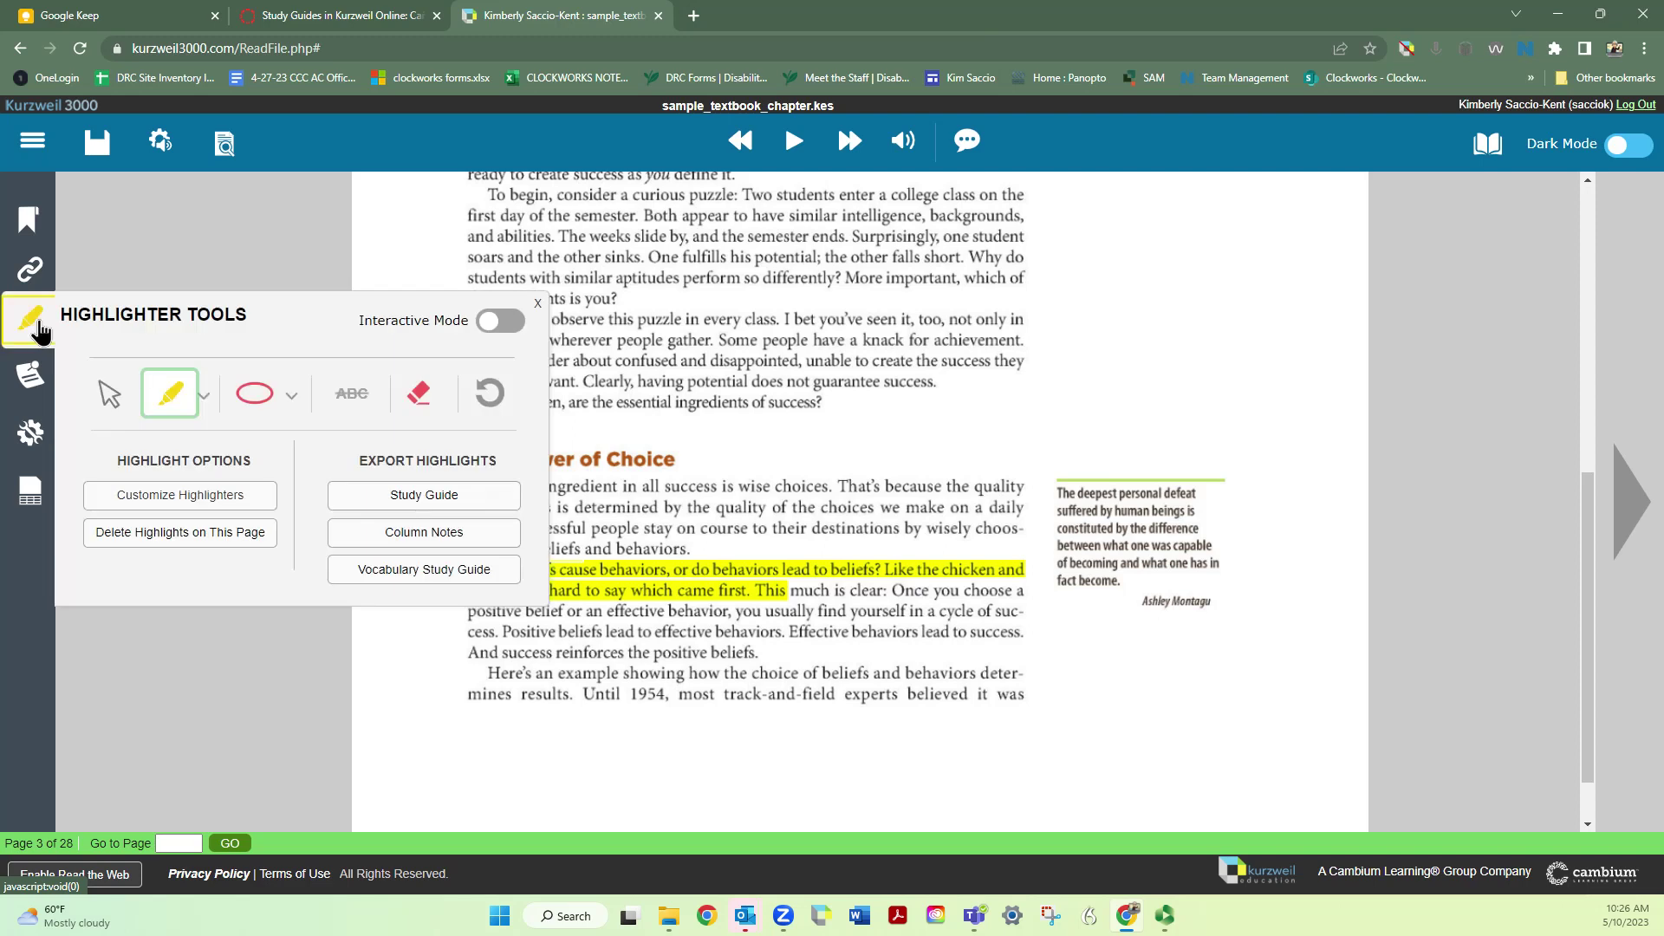
left_click(424, 403)
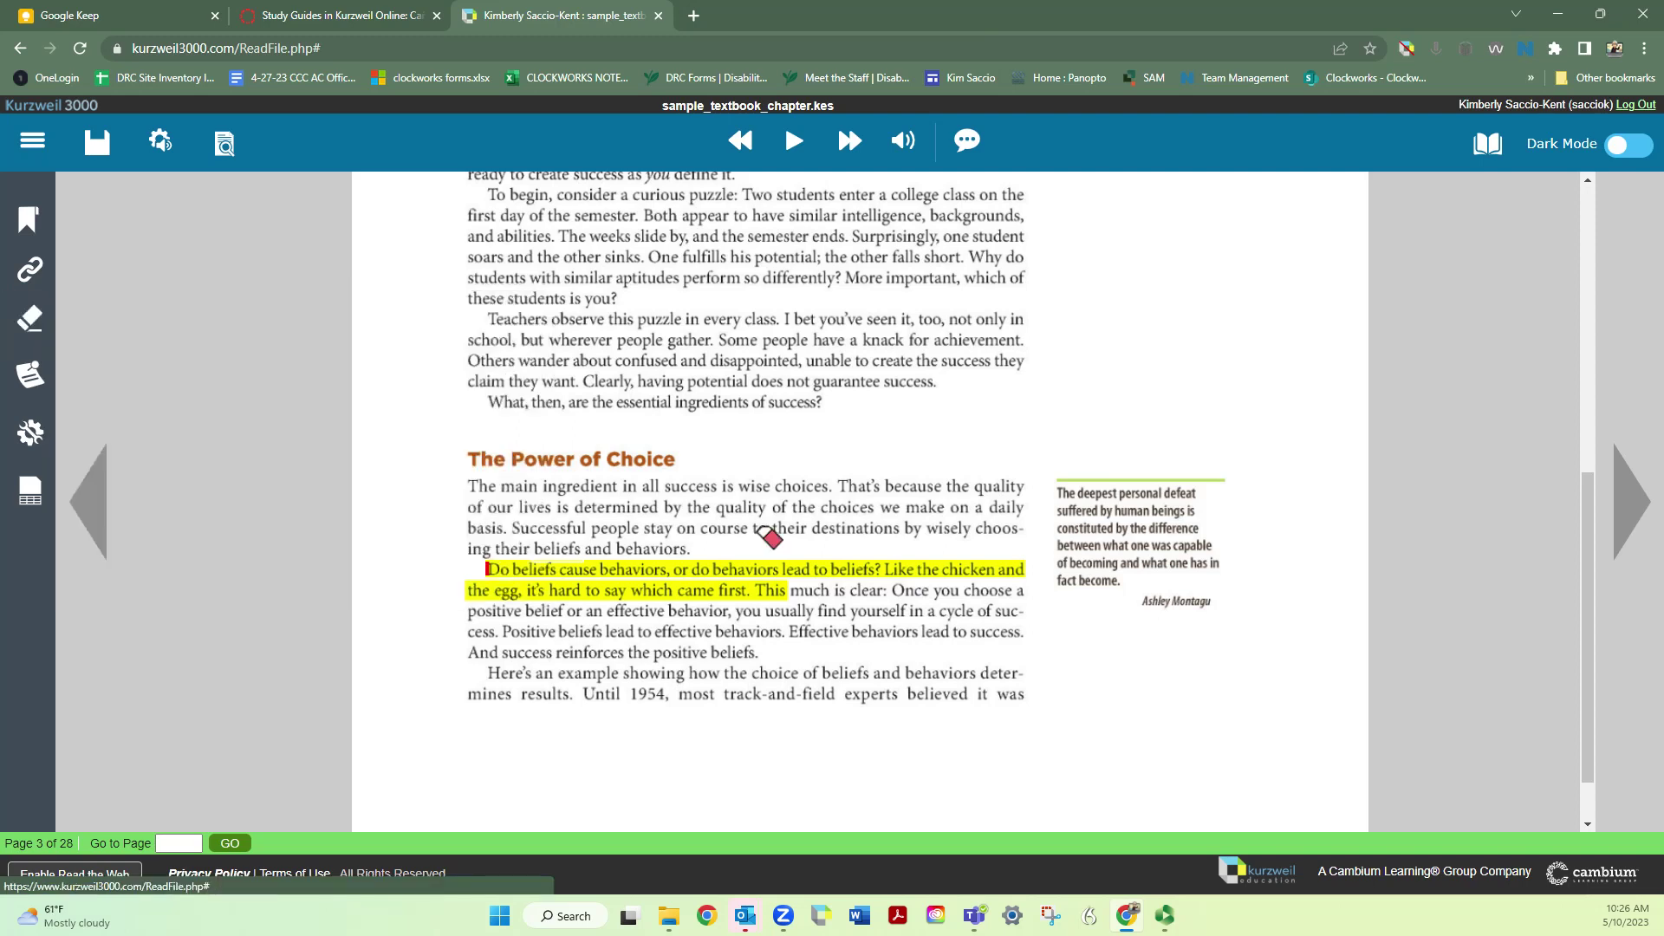
left_click_drag(801, 590, 774, 605)
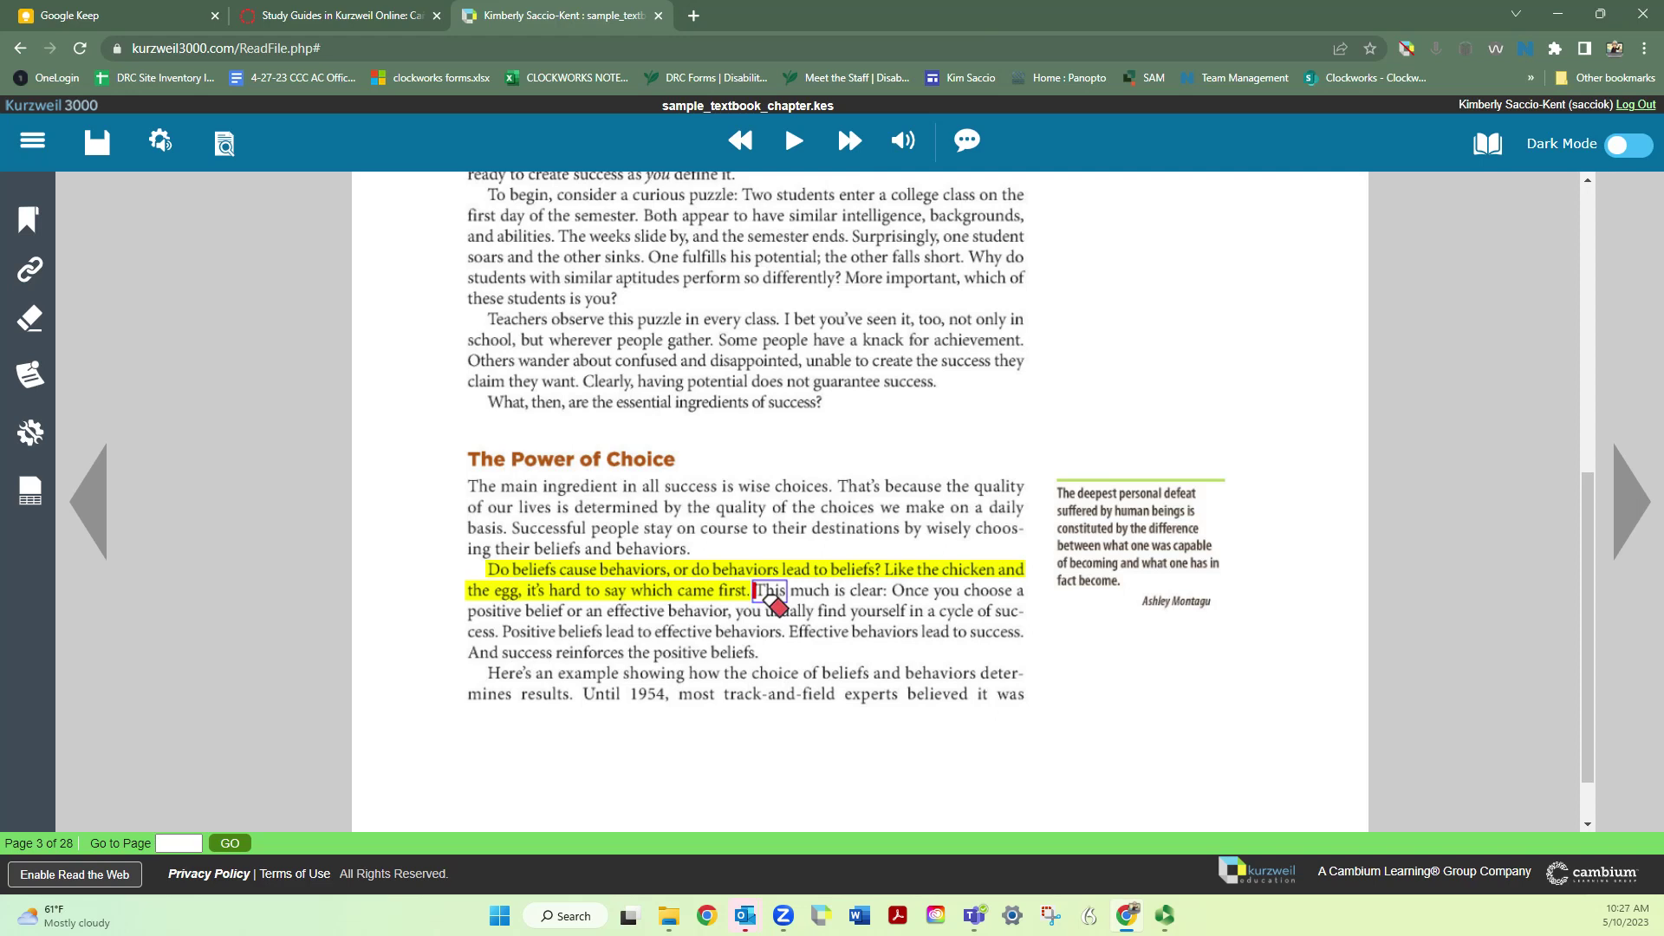
Highlight the words "similar" and, in the last paragraph, "behaviors" on page 3 in green.
left_click(30, 327)
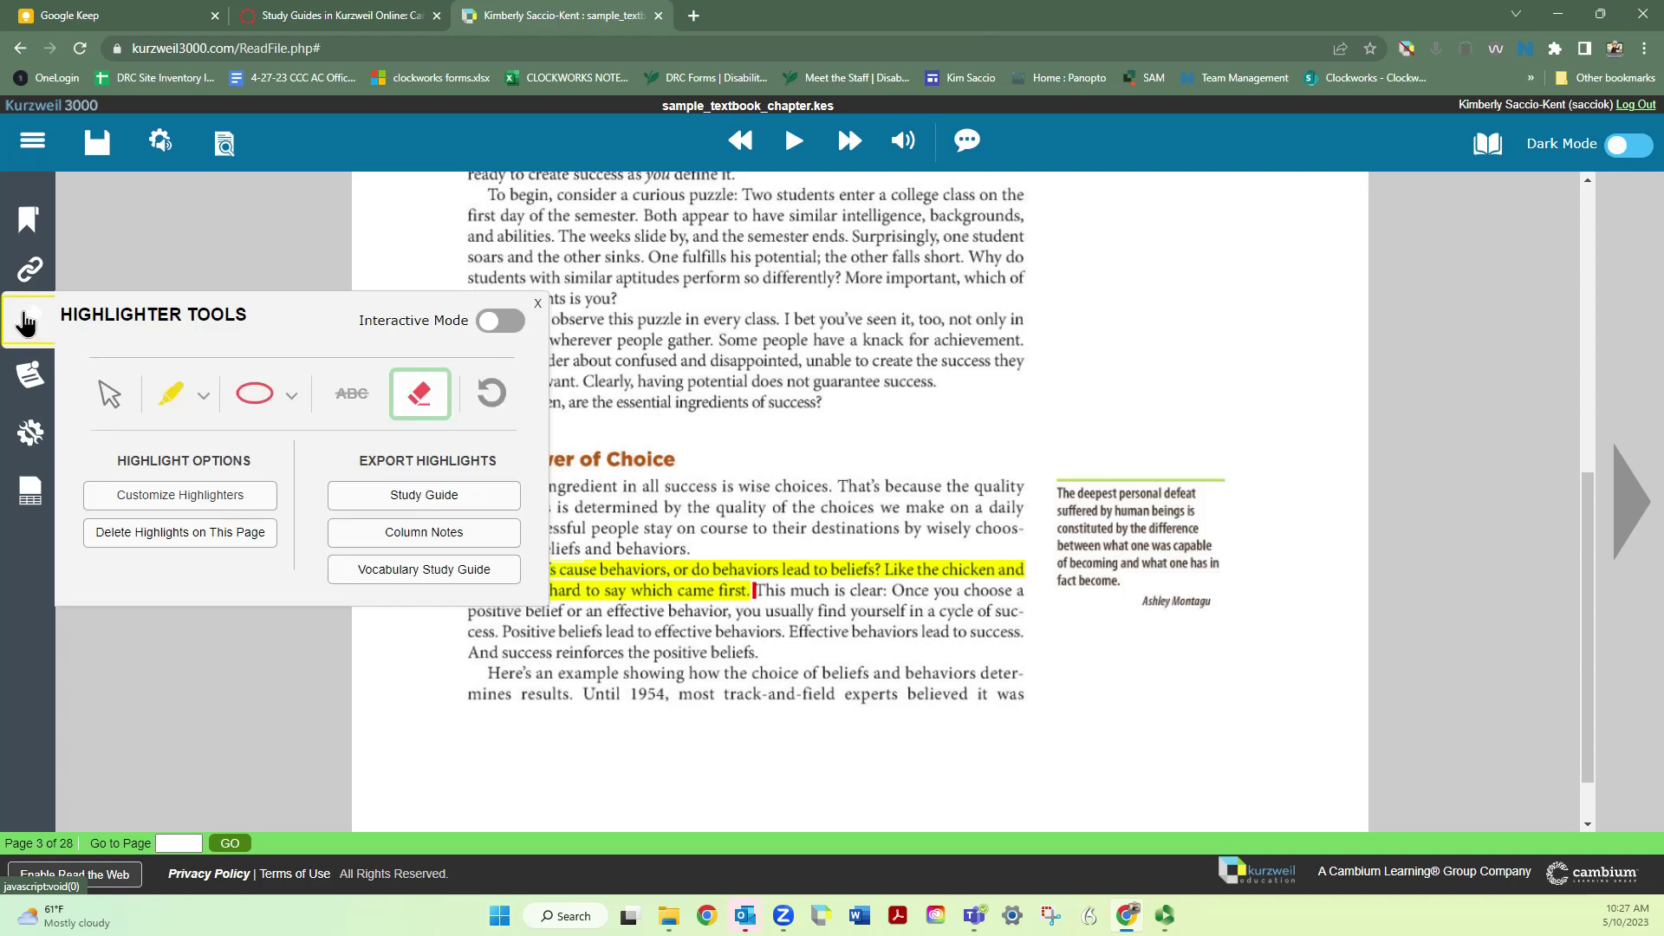
left_click(202, 396)
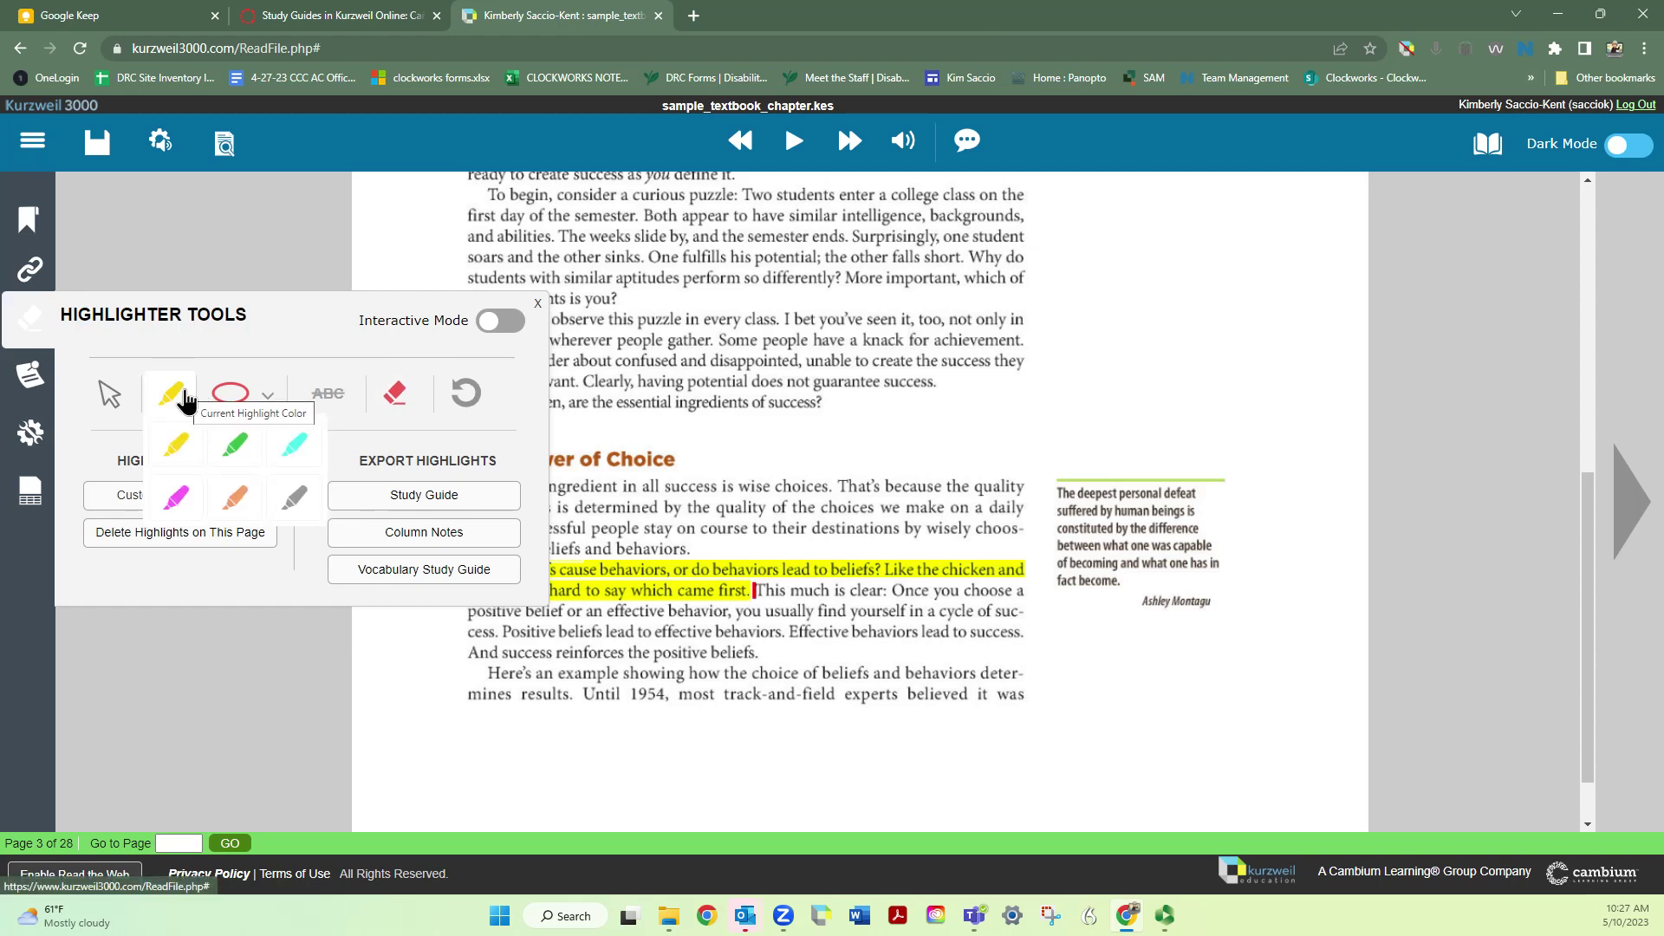
left_click(240, 450)
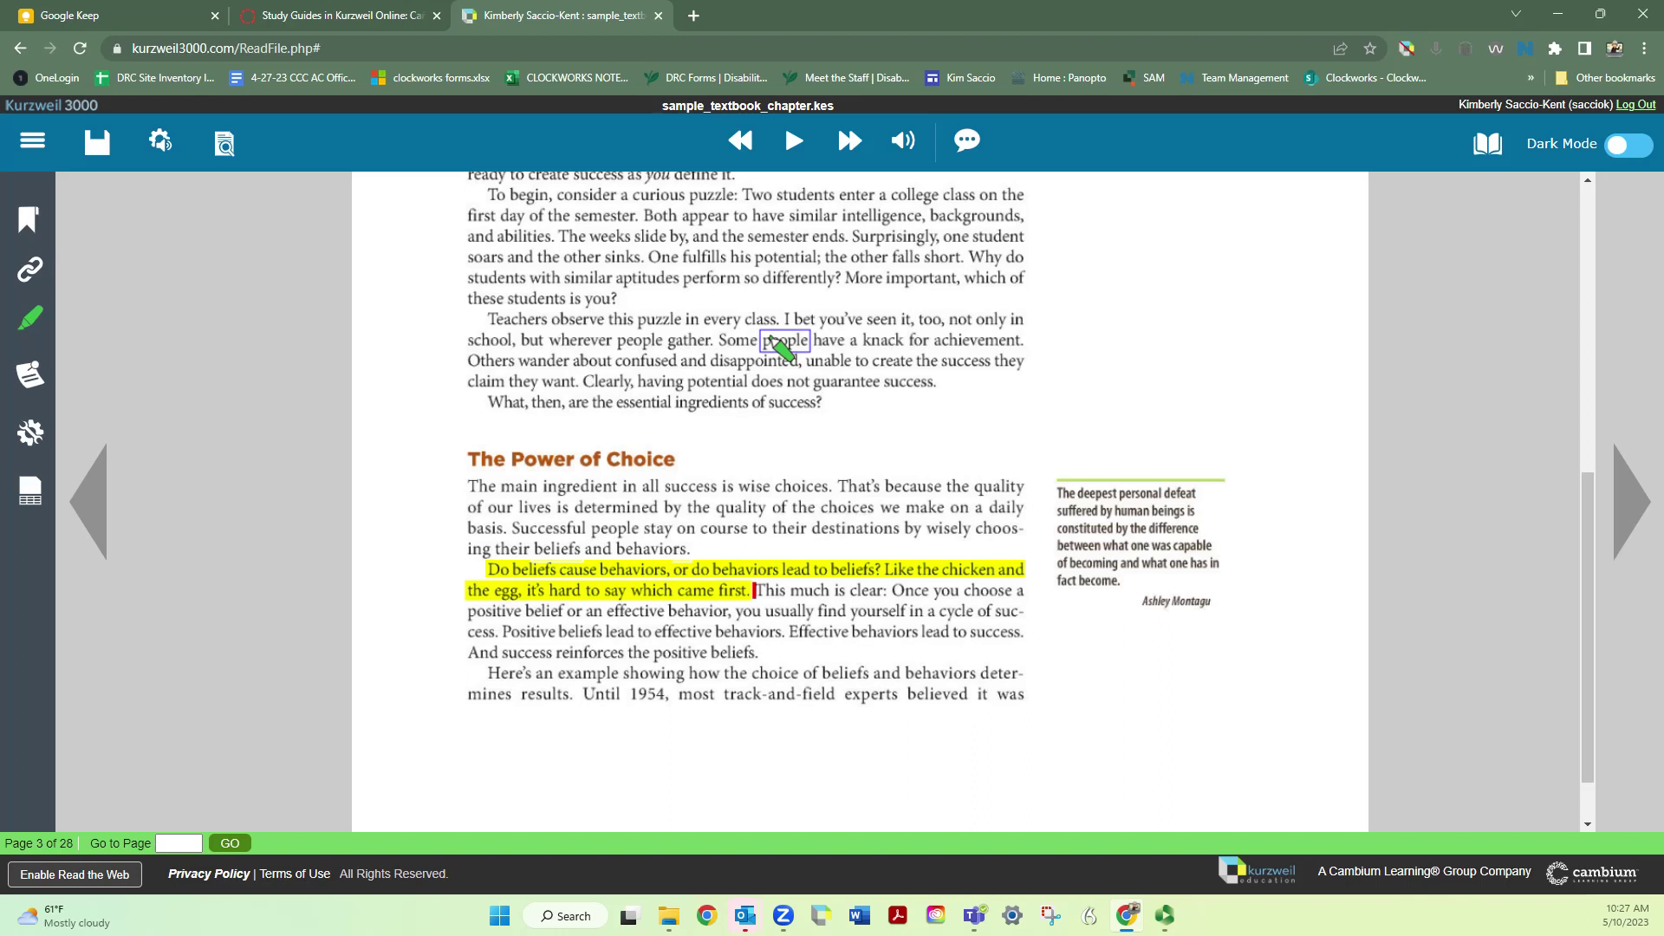
left_click(796, 219)
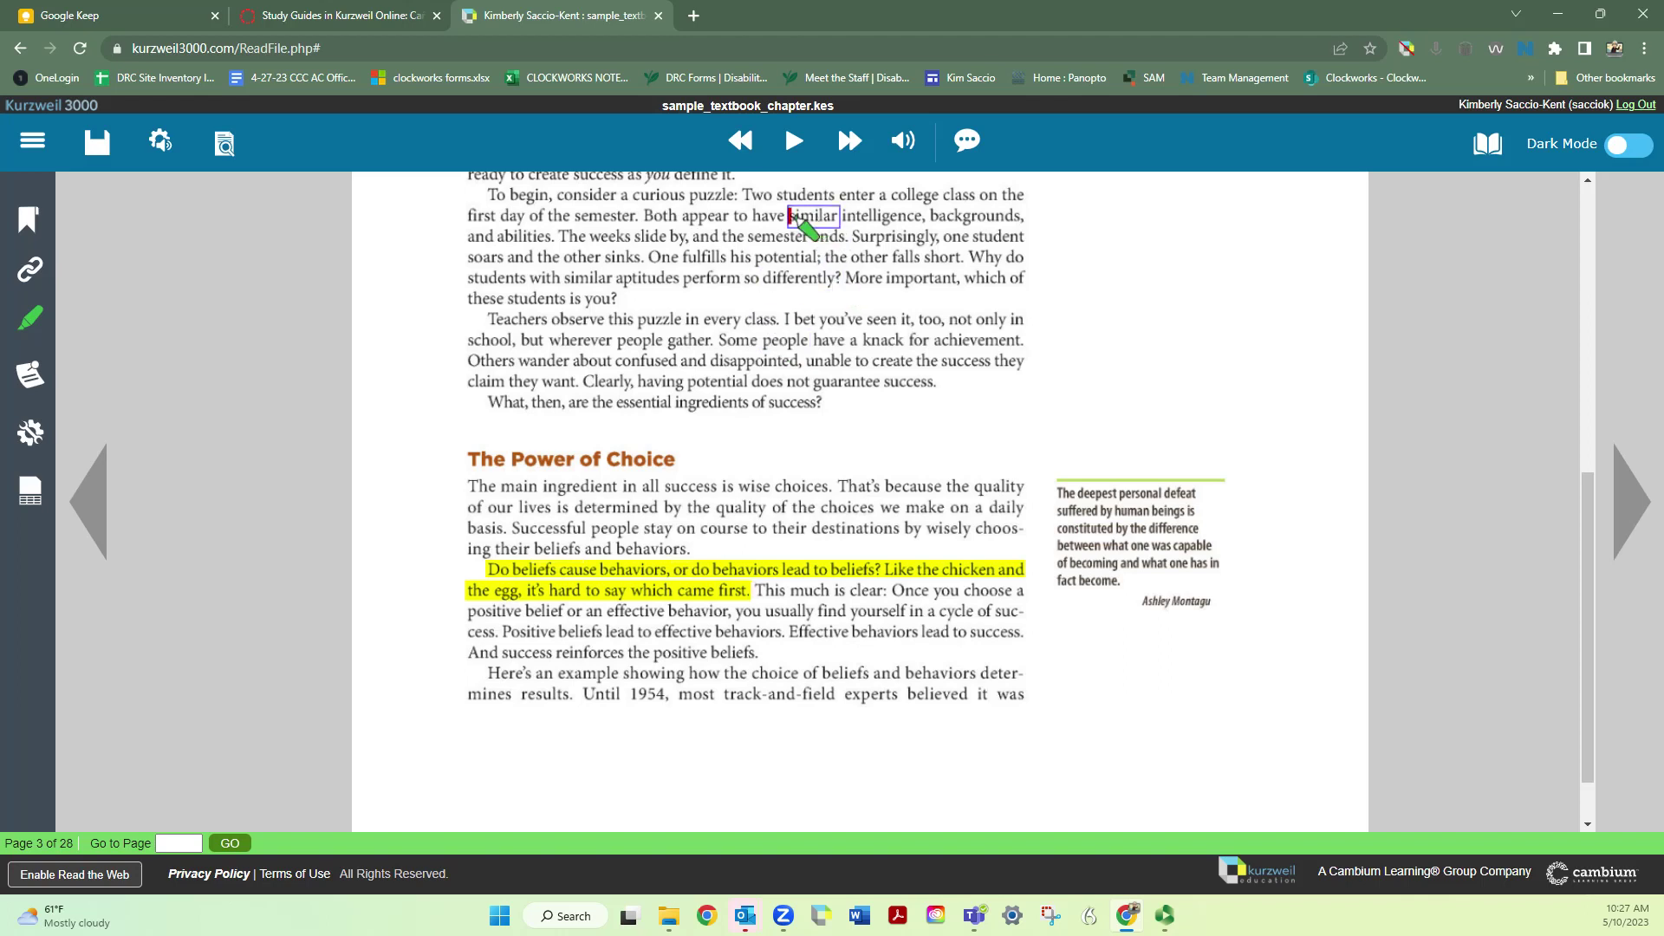
left_click(796, 218)
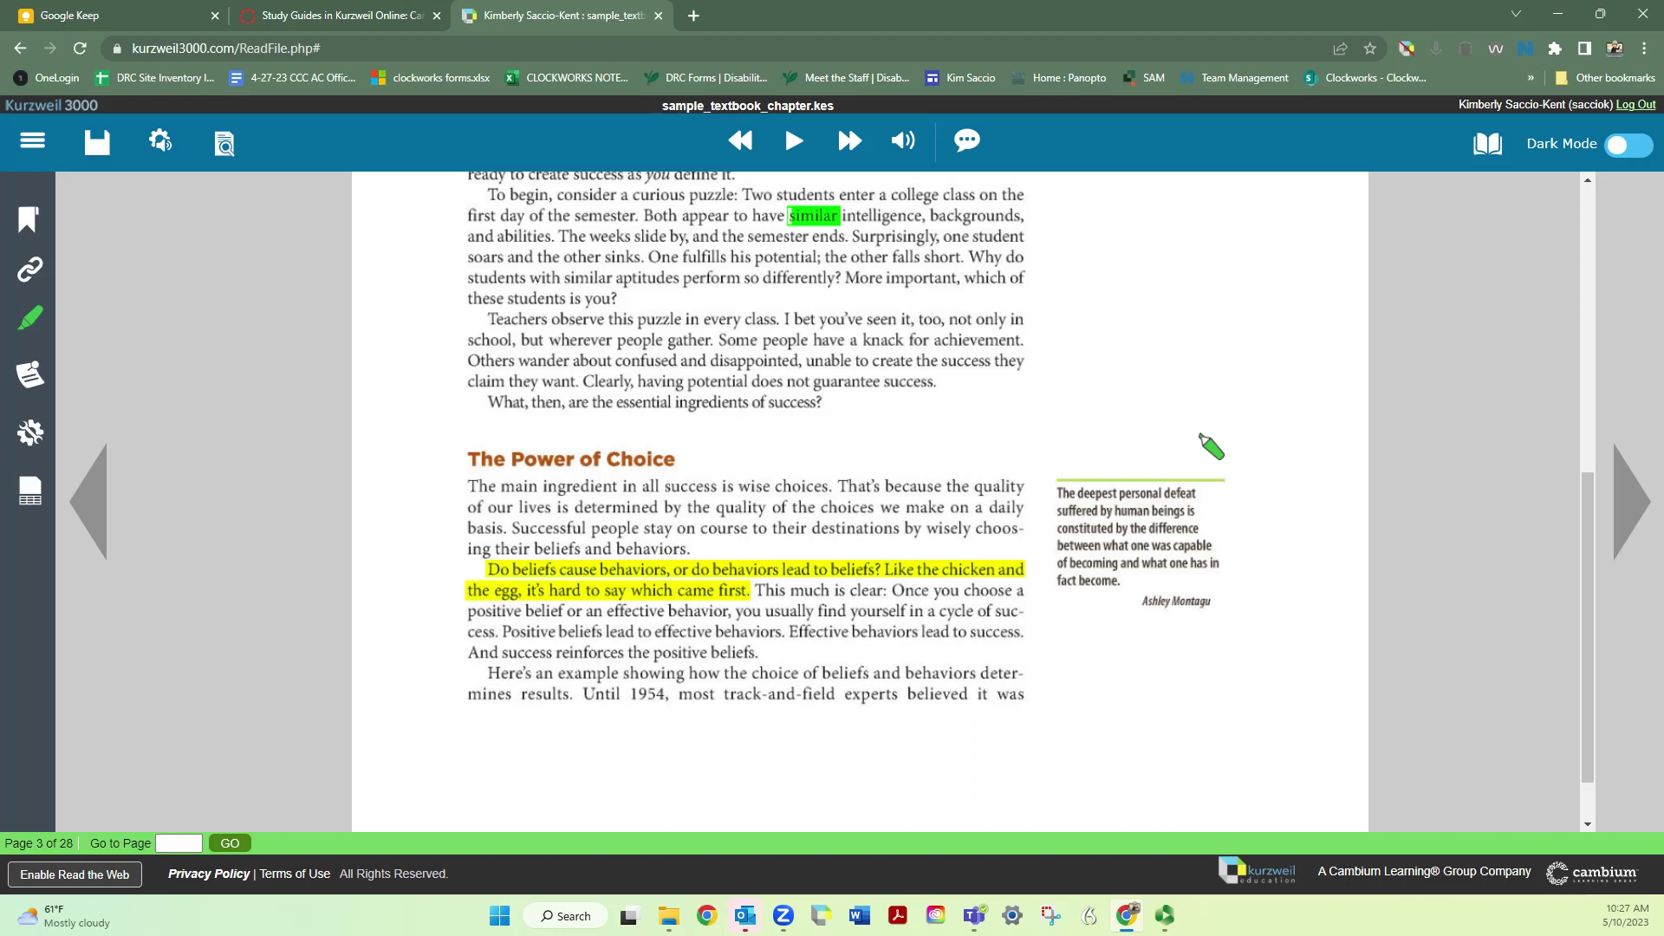
left_click(947, 673)
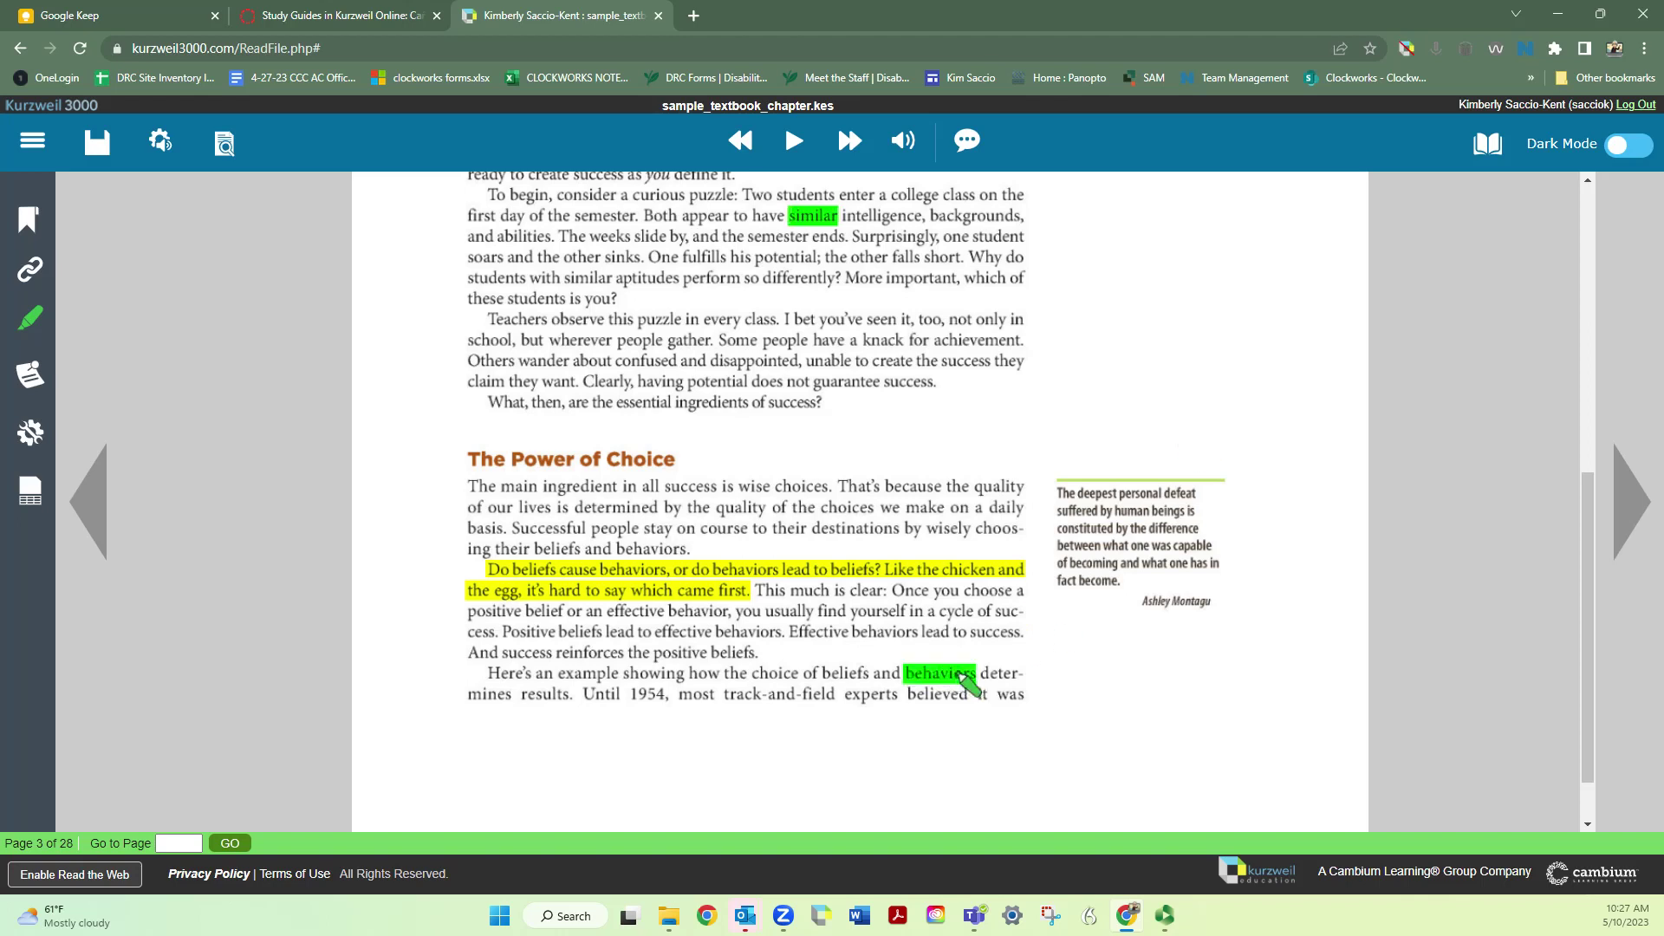
Return to page 2 and highlight "professional" and the "typical" before "If I had a chance" in green.
left_click(93, 493)
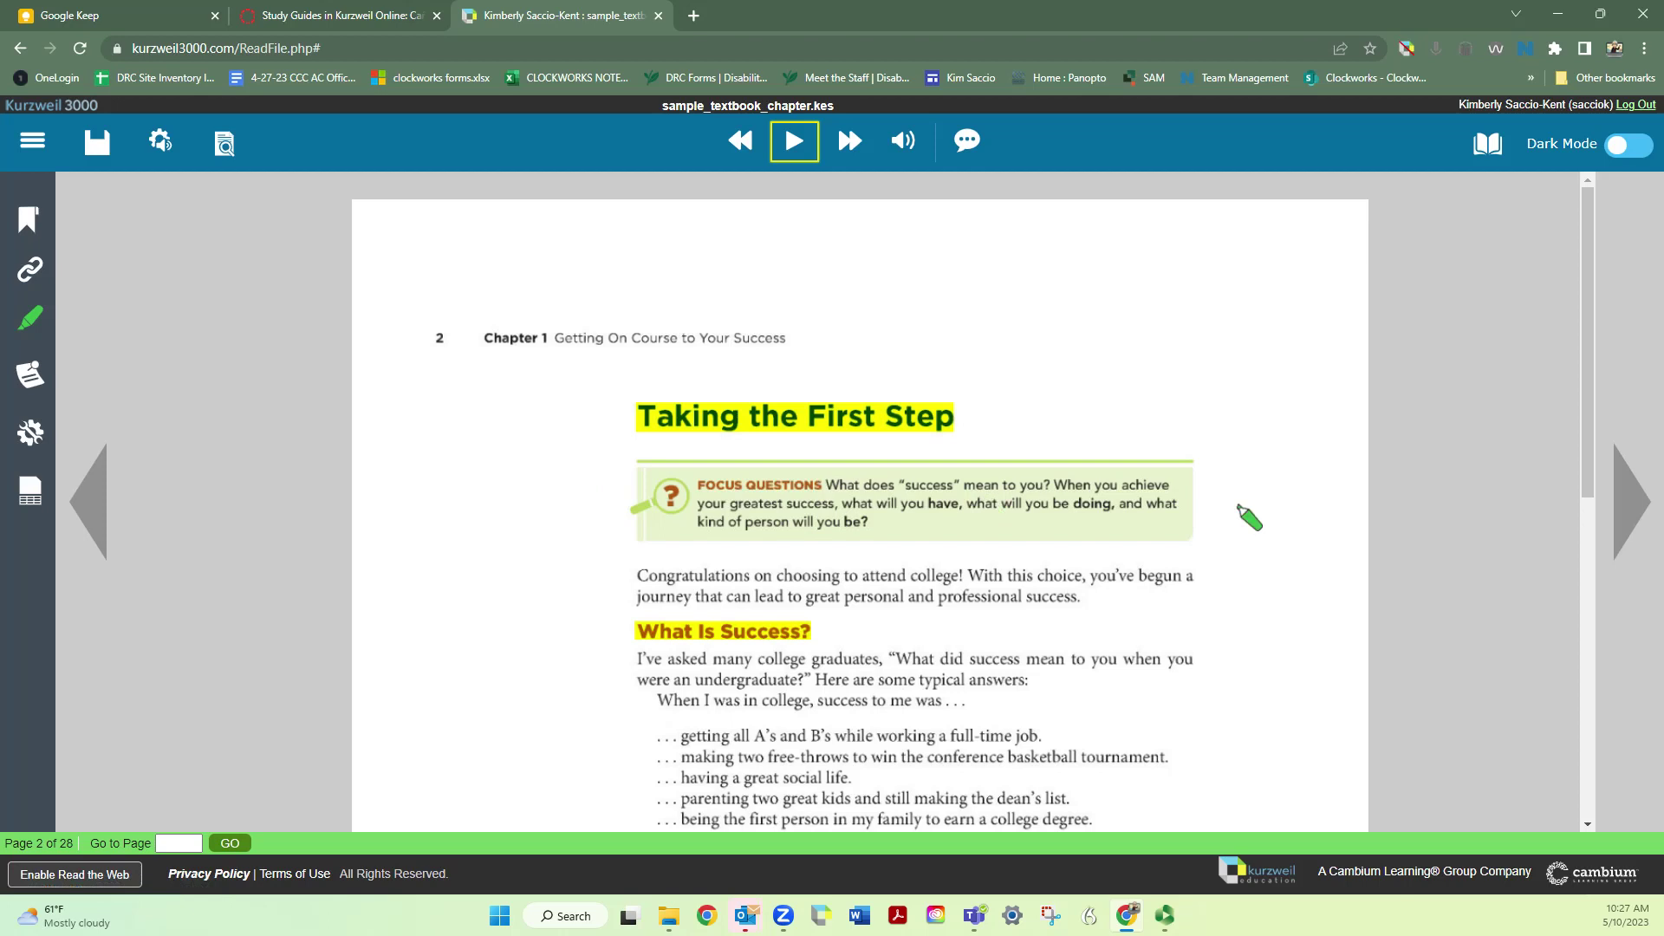
left_click_drag(1585, 360, 1579, 504)
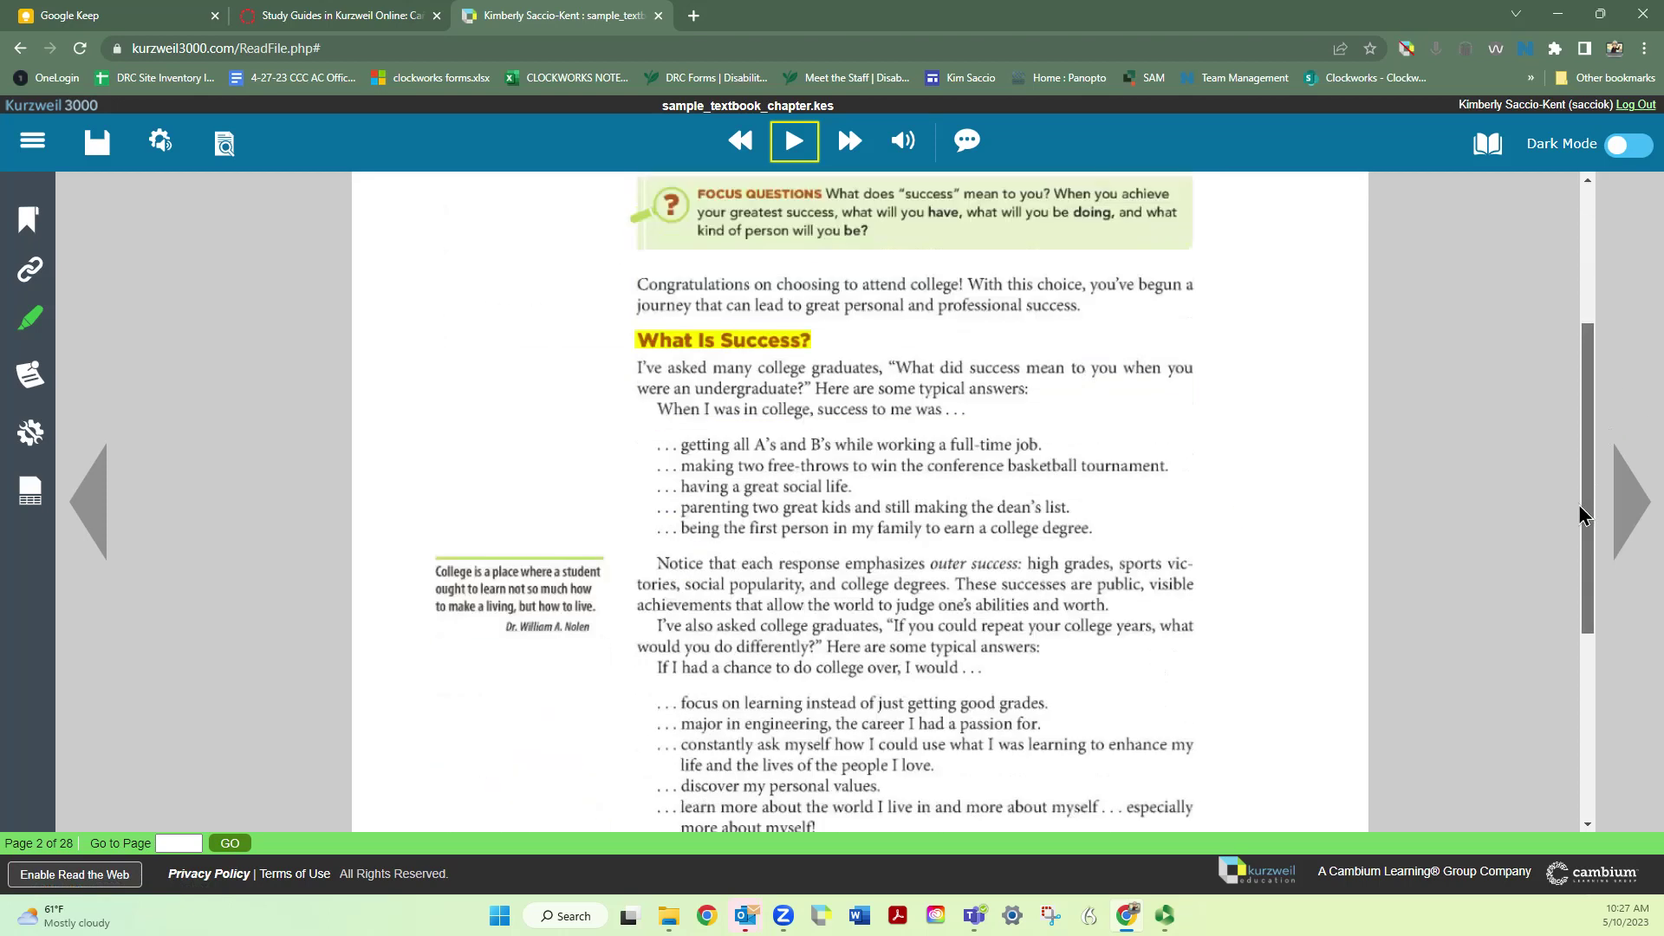
left_click_drag(1025, 306, 938, 305)
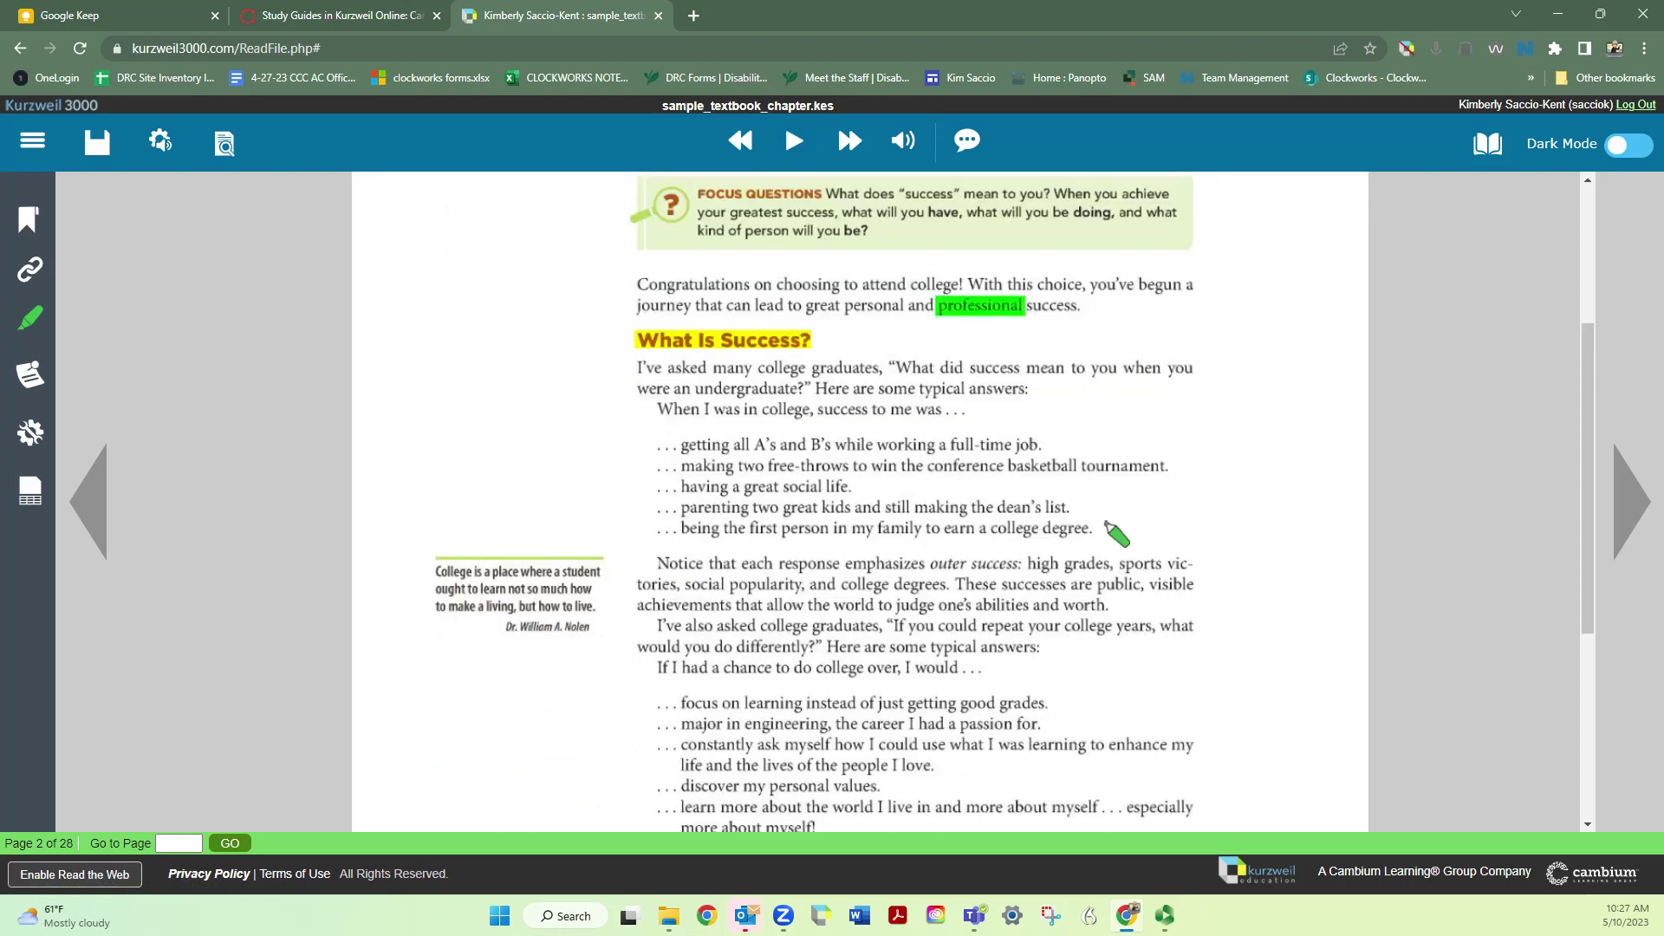
left_click_drag(929, 649, 960, 652)
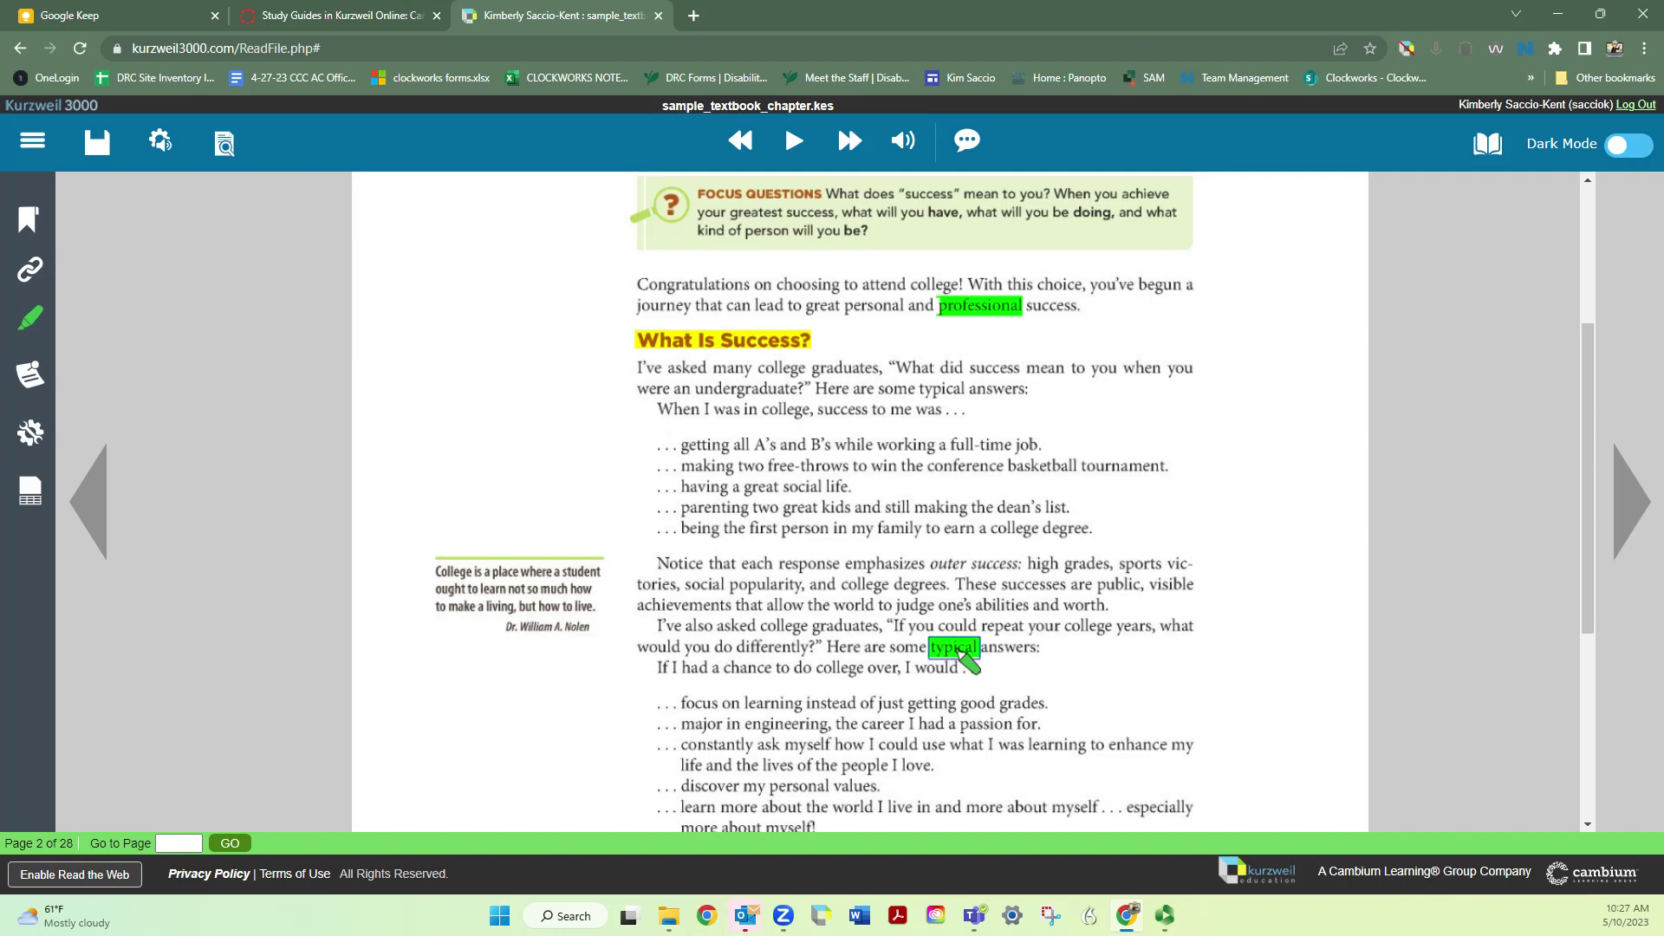
Switch from the highlighter back to the selection pointer and save the document.
left_click(30, 318)
left_click(110, 397)
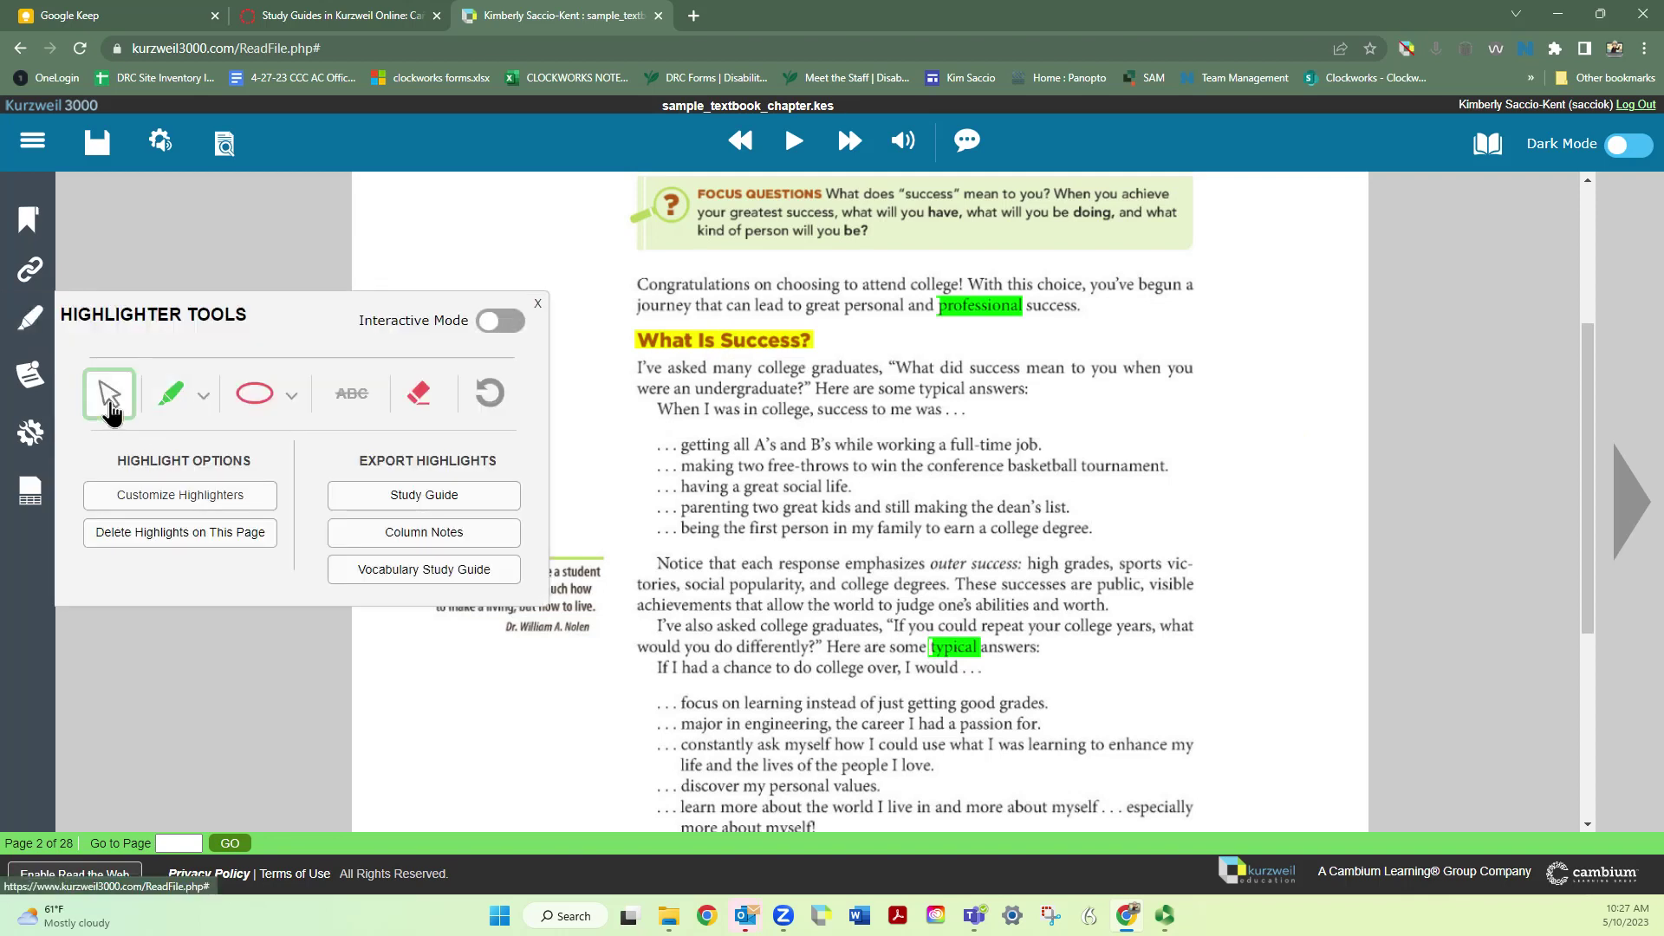
left_click(97, 143)
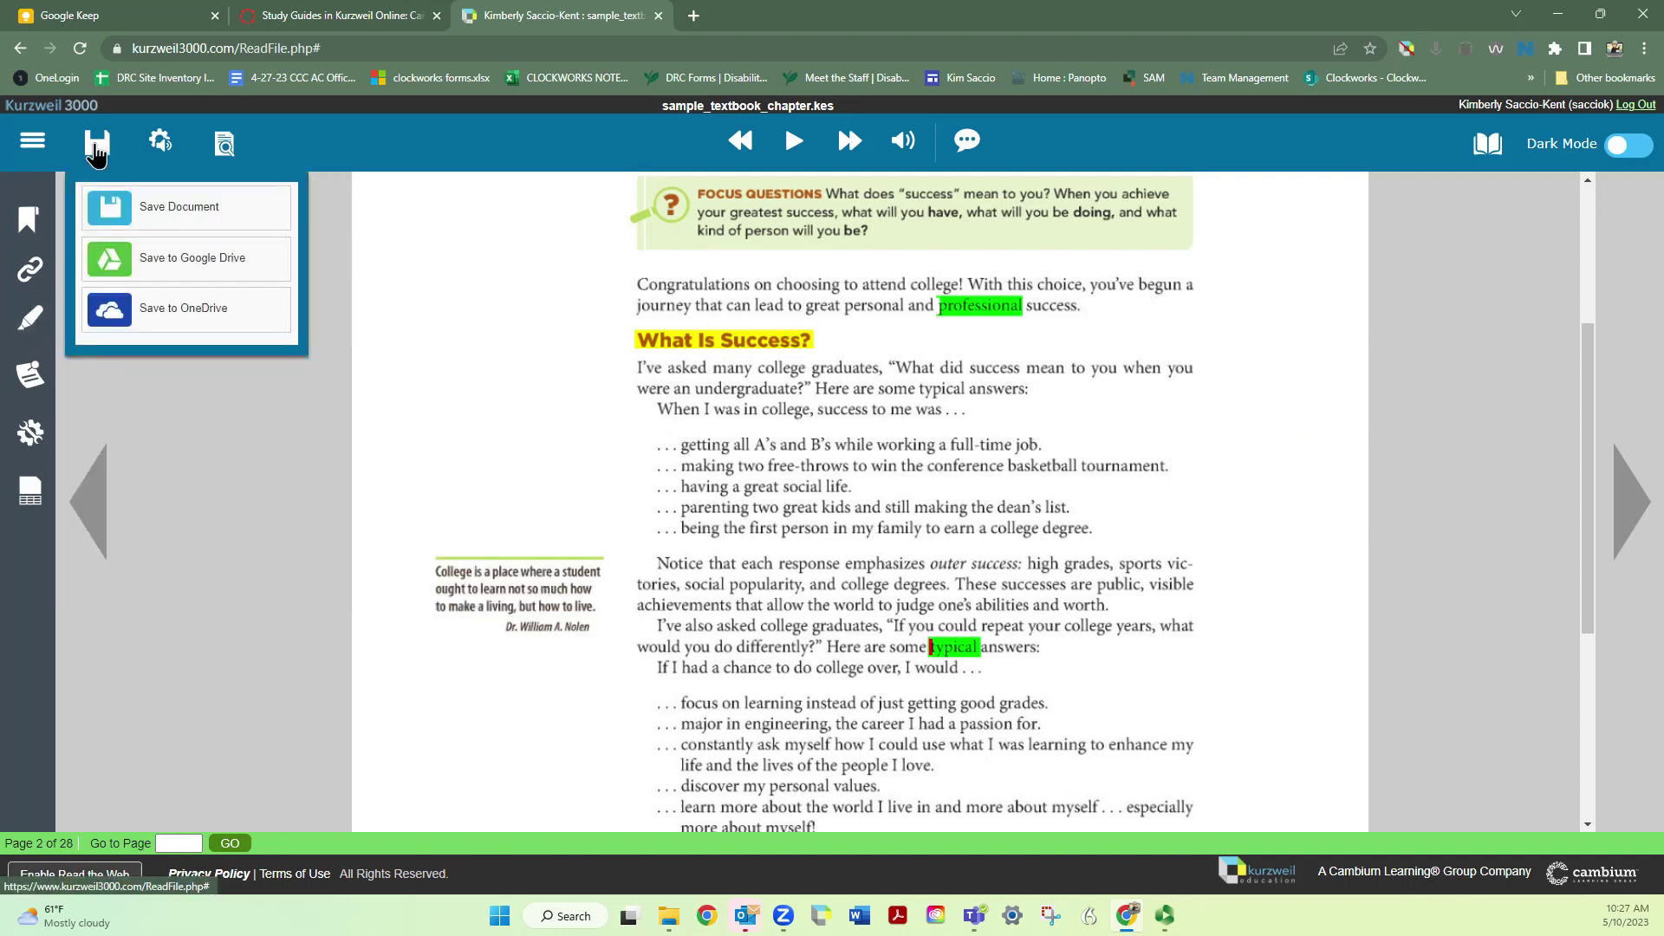
left_click(121, 209)
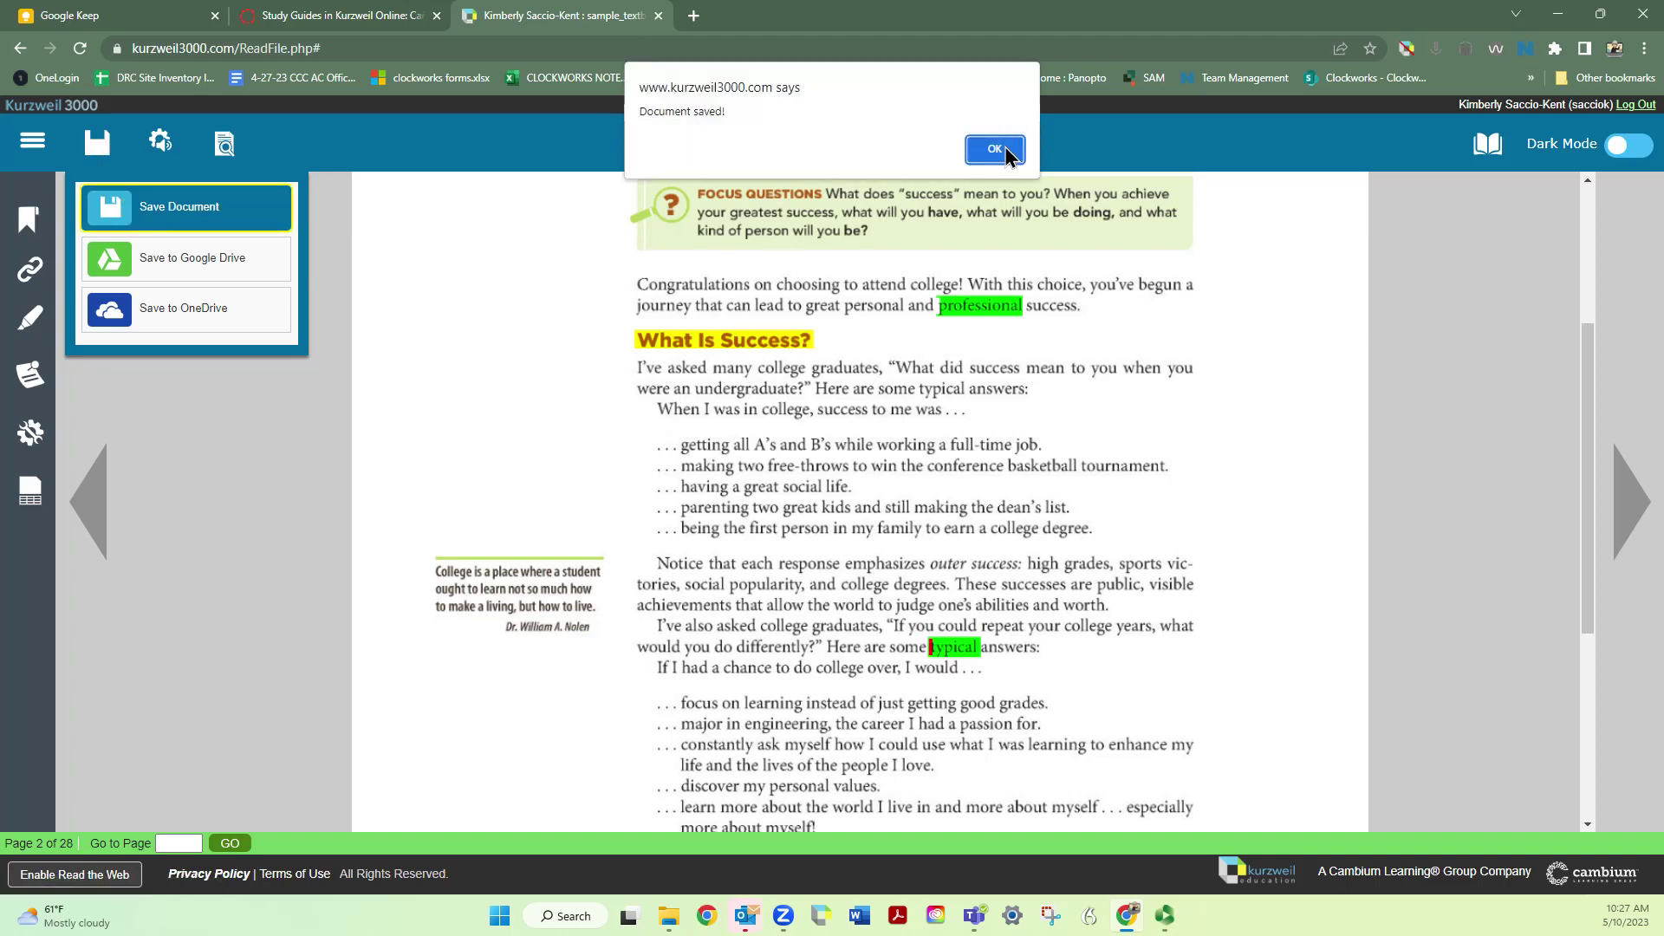
left_click(1008, 149)
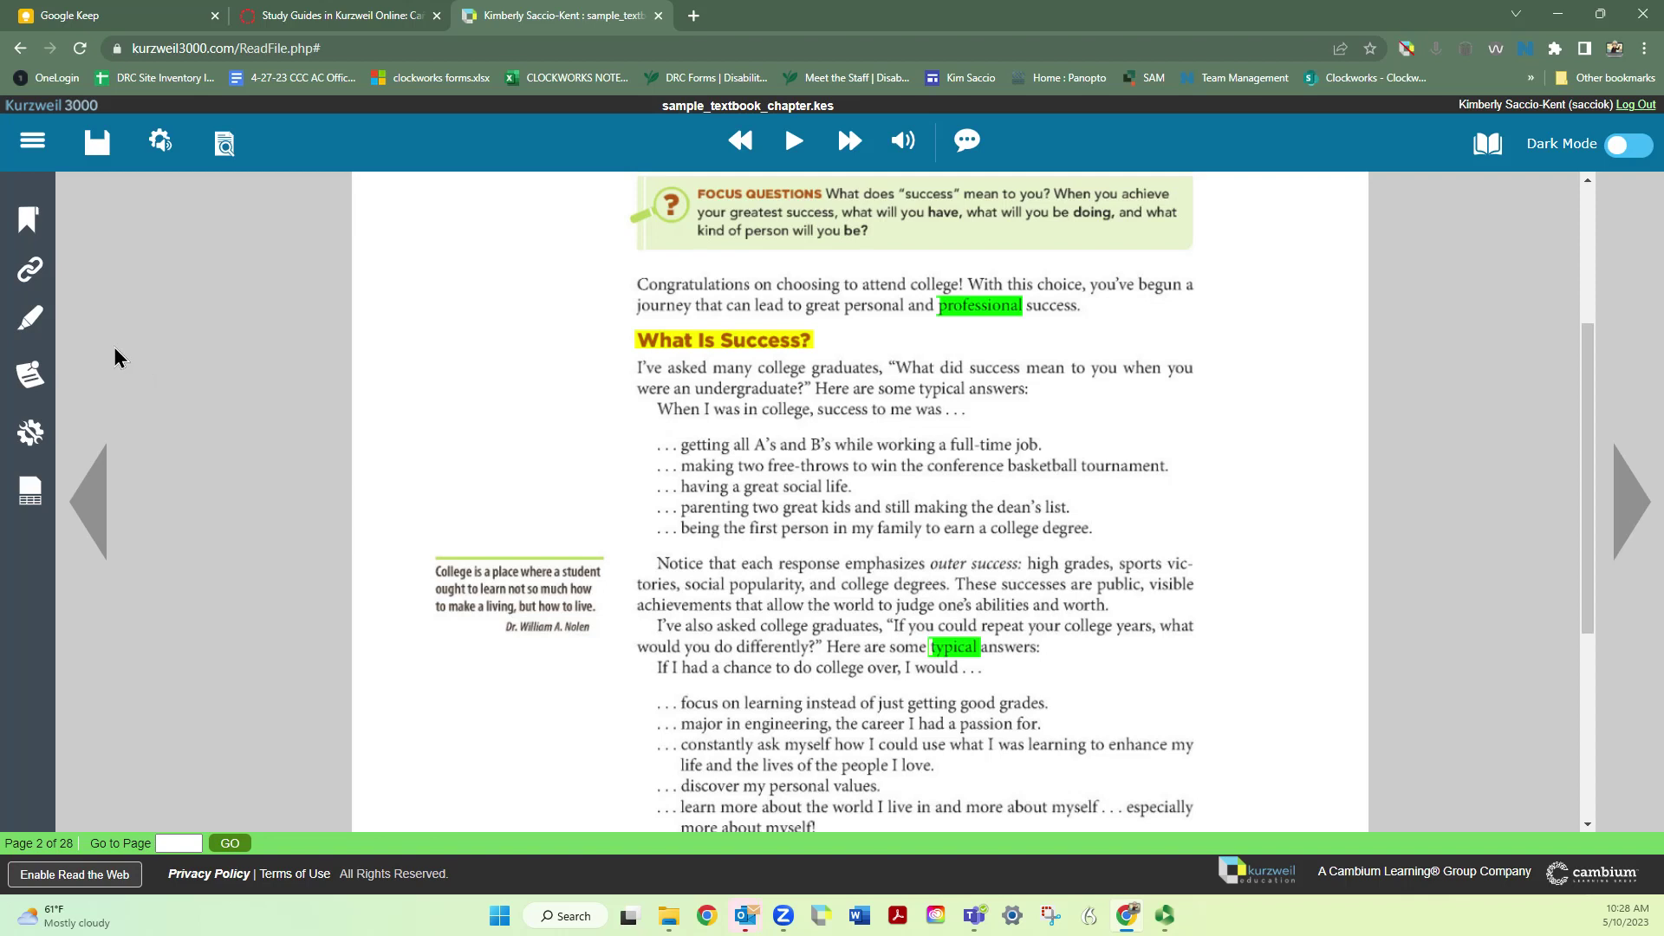
Set the advanced study guide extraction options to skip page arrangement, bubble notes, sticky notes, footnotes, text notes and bookmarks.
left_click(26, 322)
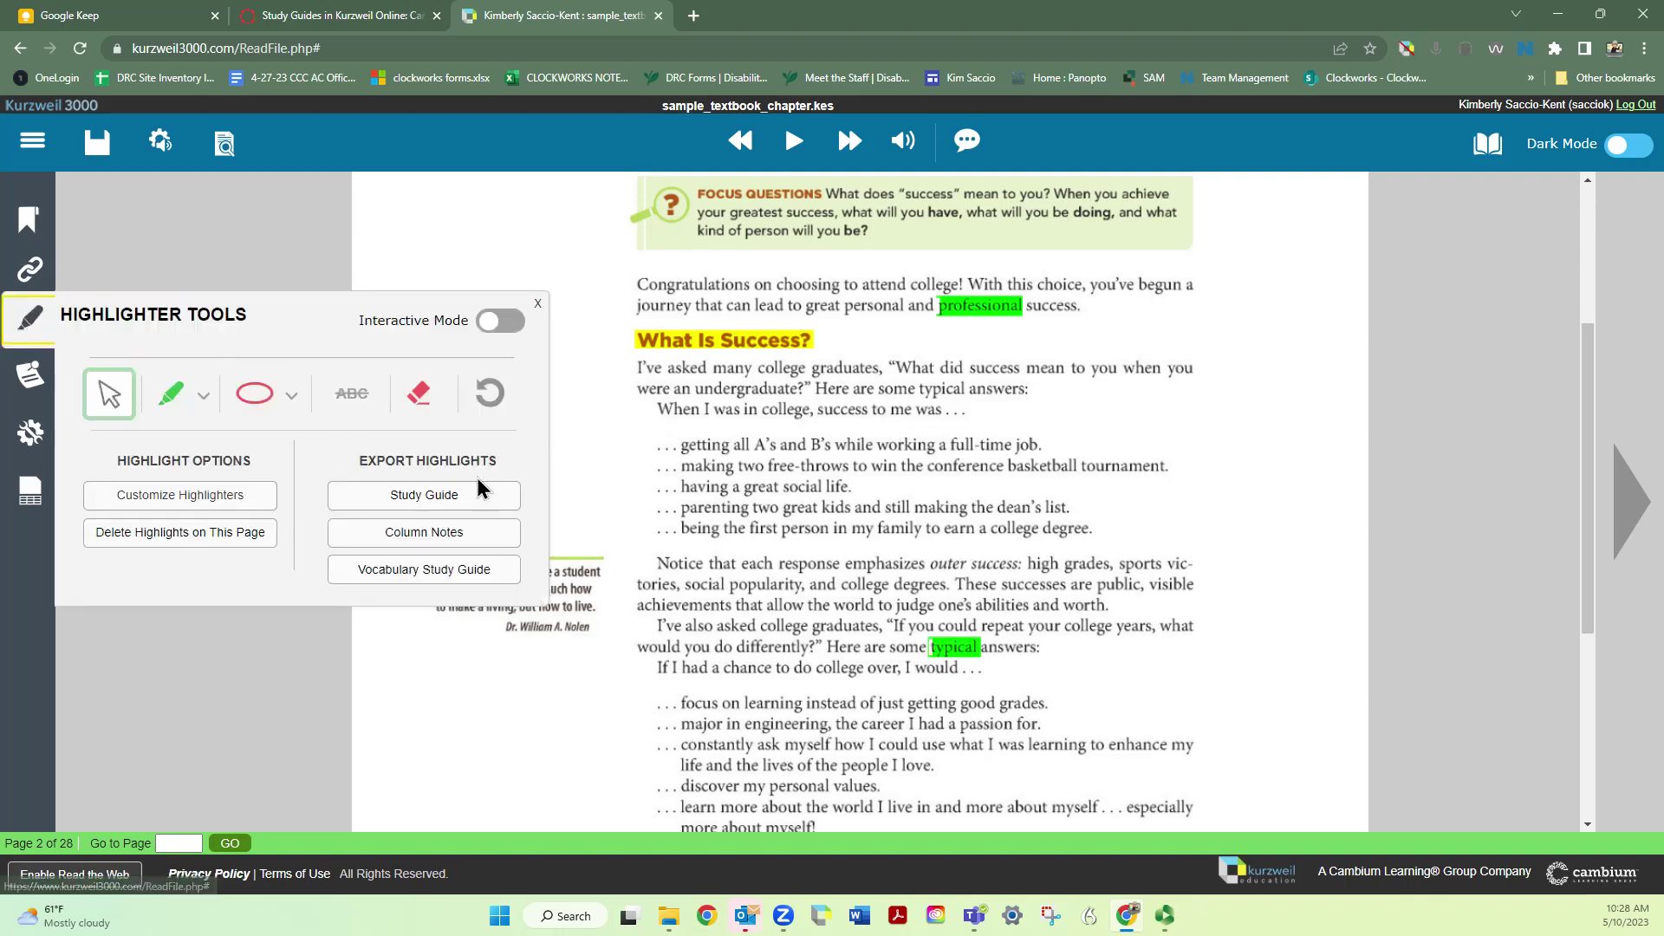
left_click(422, 496)
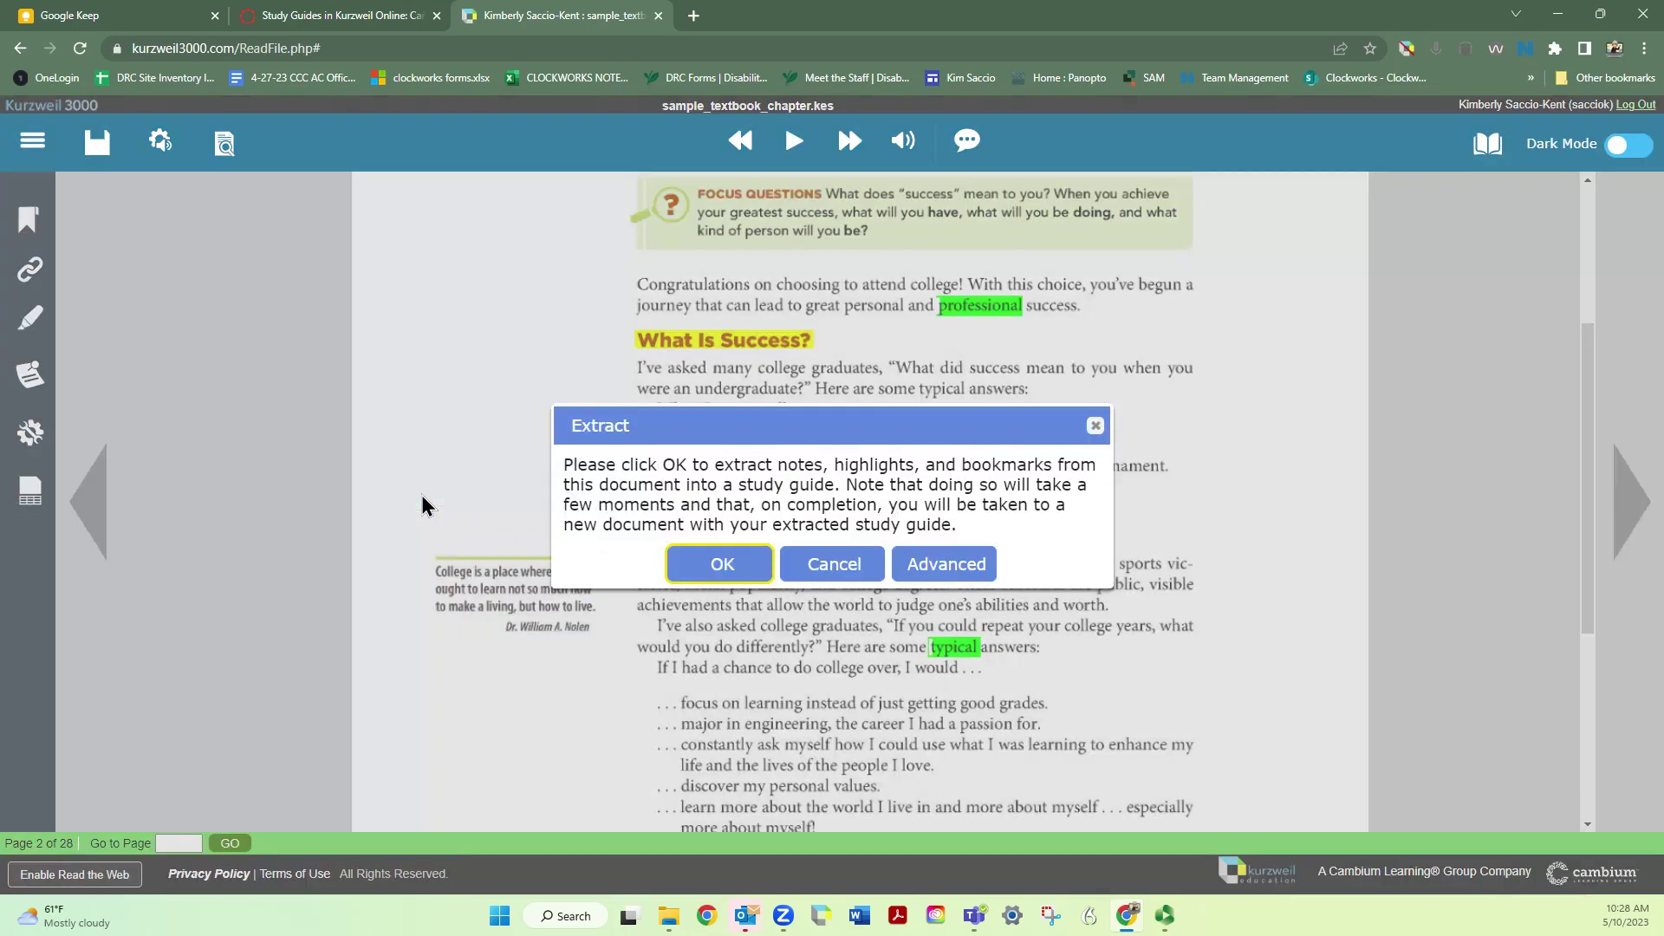
left_click(930, 568)
left_click(635, 263)
left_click(637, 323)
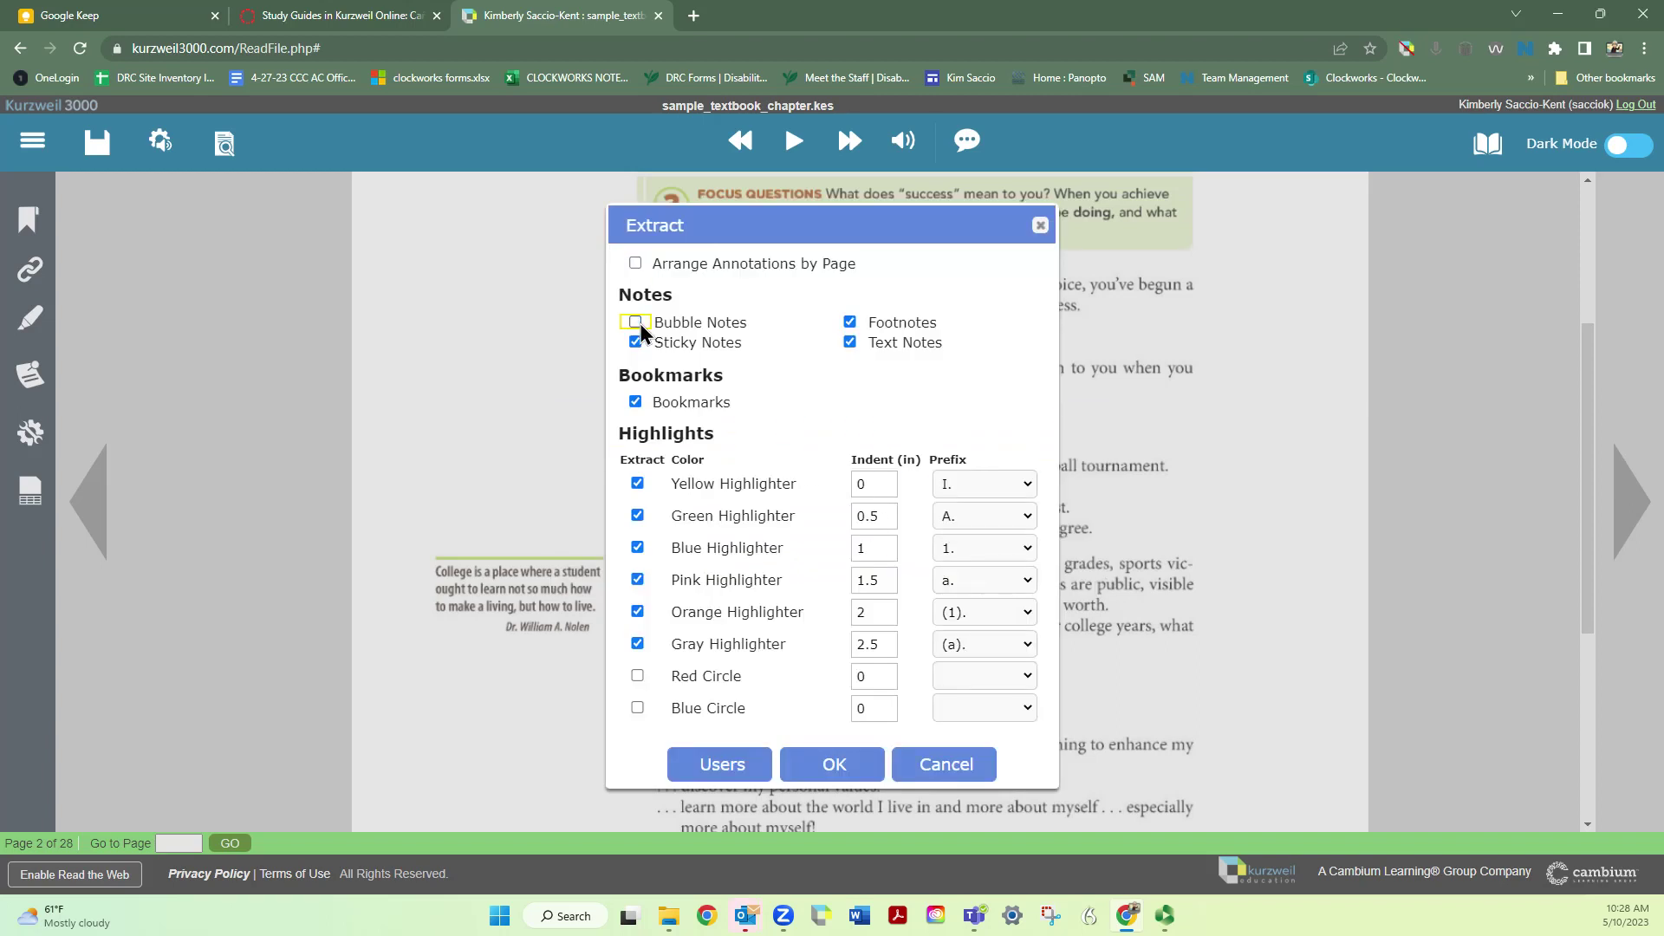
left_click(637, 342)
left_click(849, 322)
left_click(857, 344)
left_click(635, 401)
Exclude the green, blue, pink, orange and gray highlighters from the extraction, keeping only the yellow highlighter.
left_click(638, 515)
left_click(638, 548)
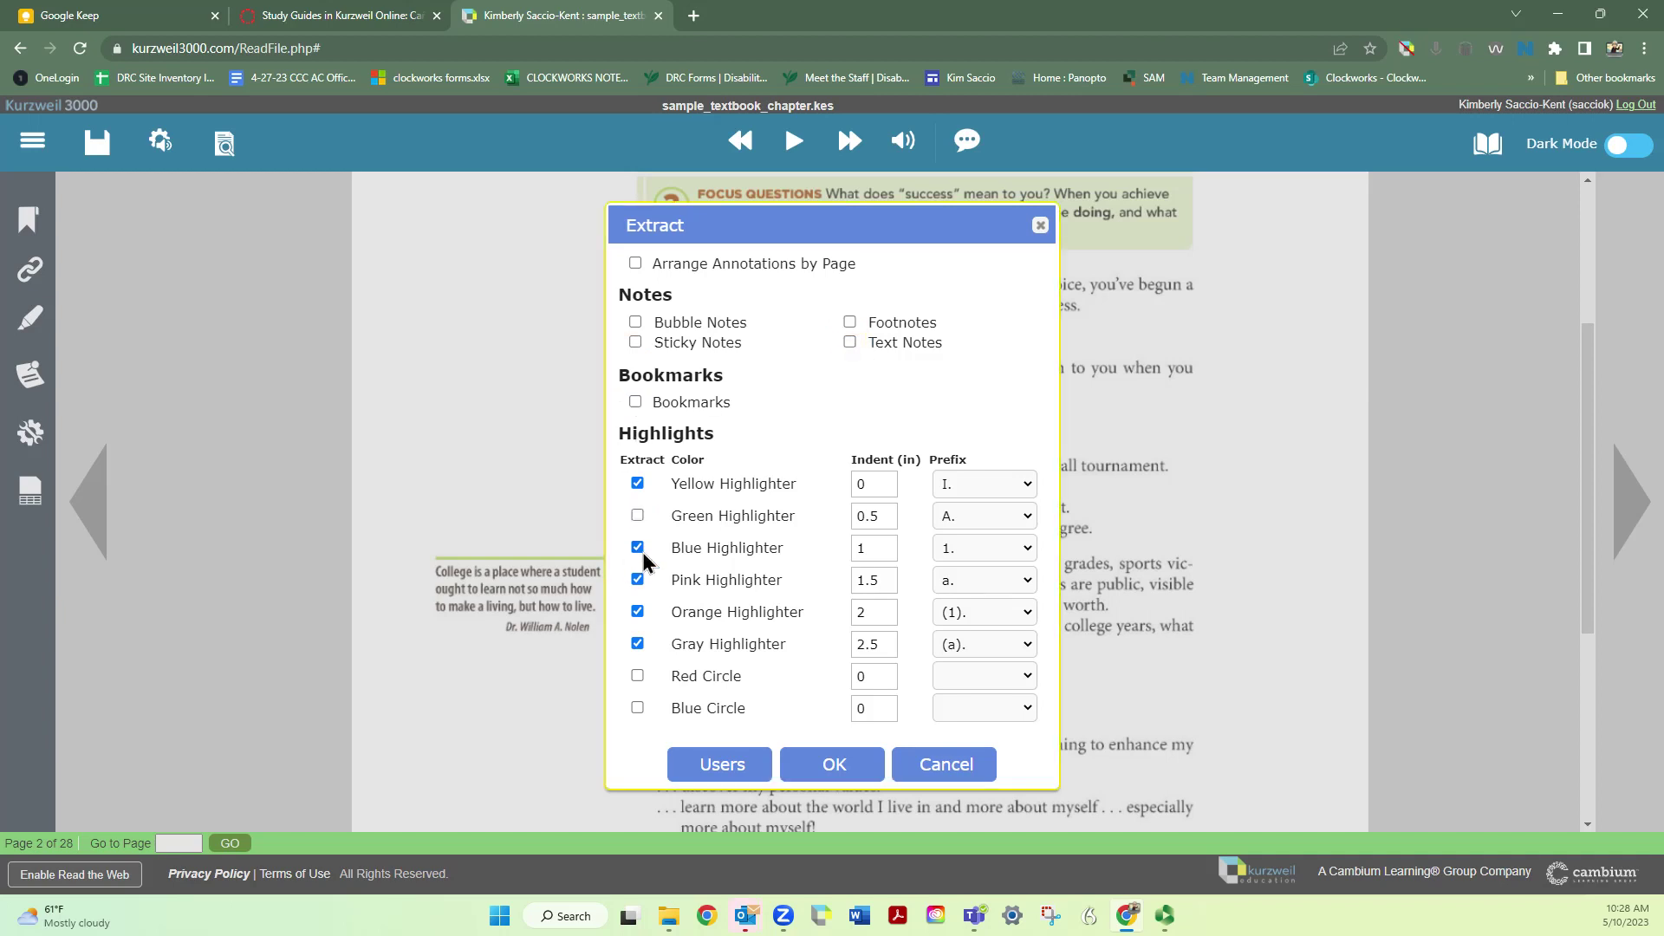
left_click(638, 579)
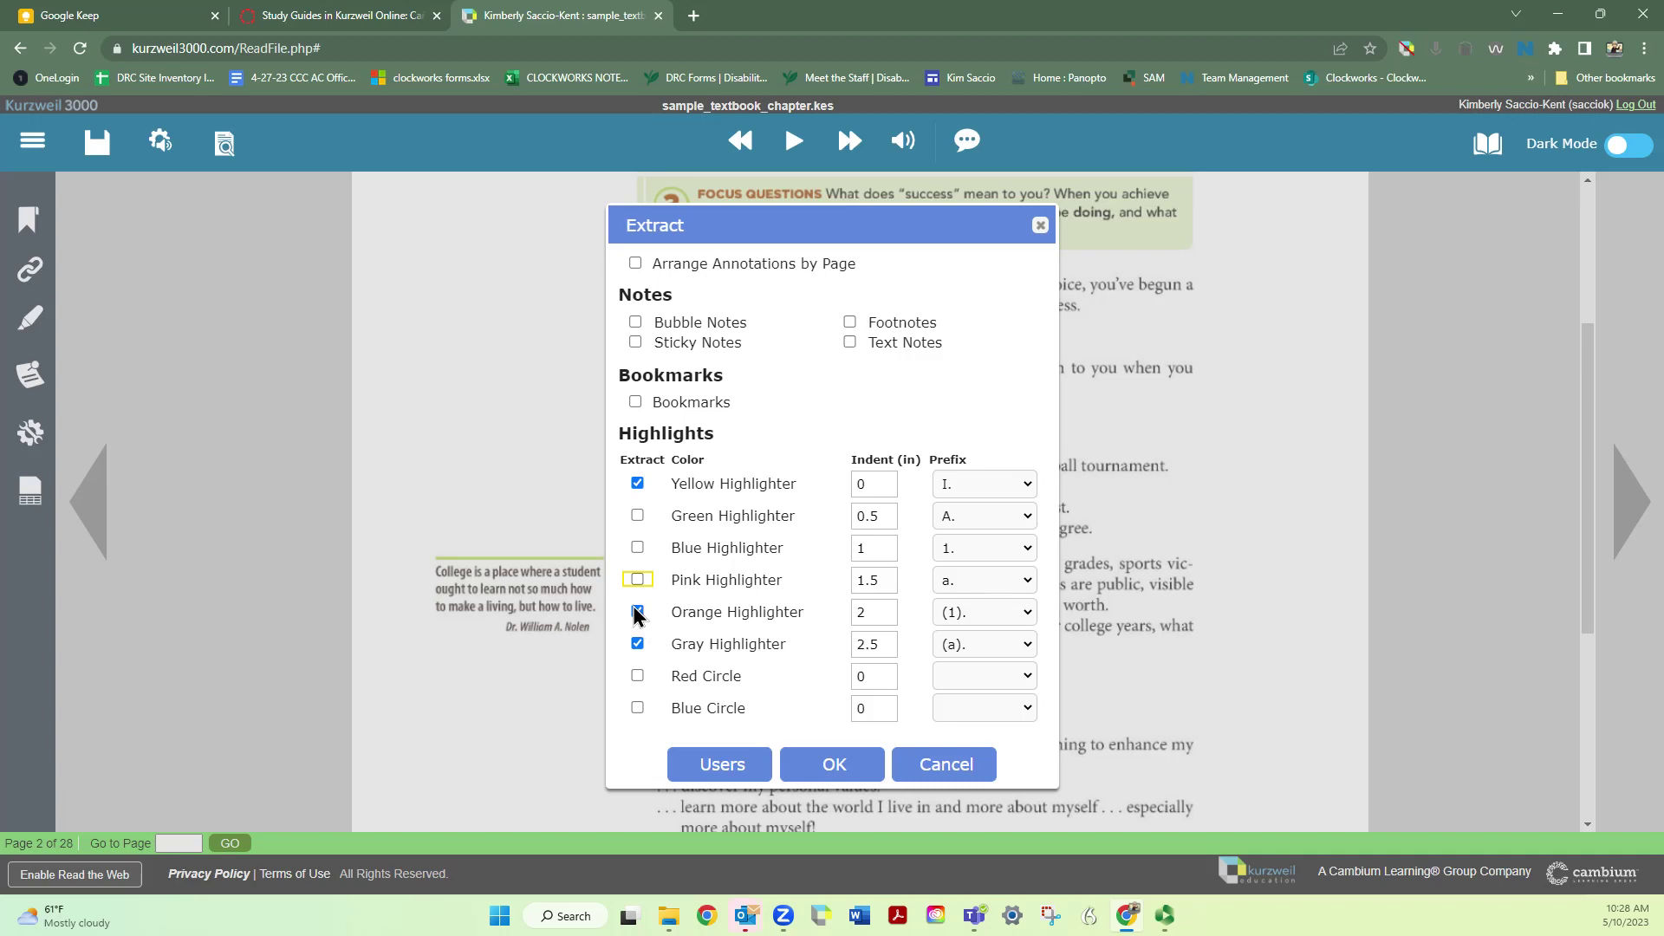
left_click(638, 612)
left_click(638, 644)
Set the yellow highlighter's prefix to blank and extract the highlights into a study guide.
left_click(1031, 488)
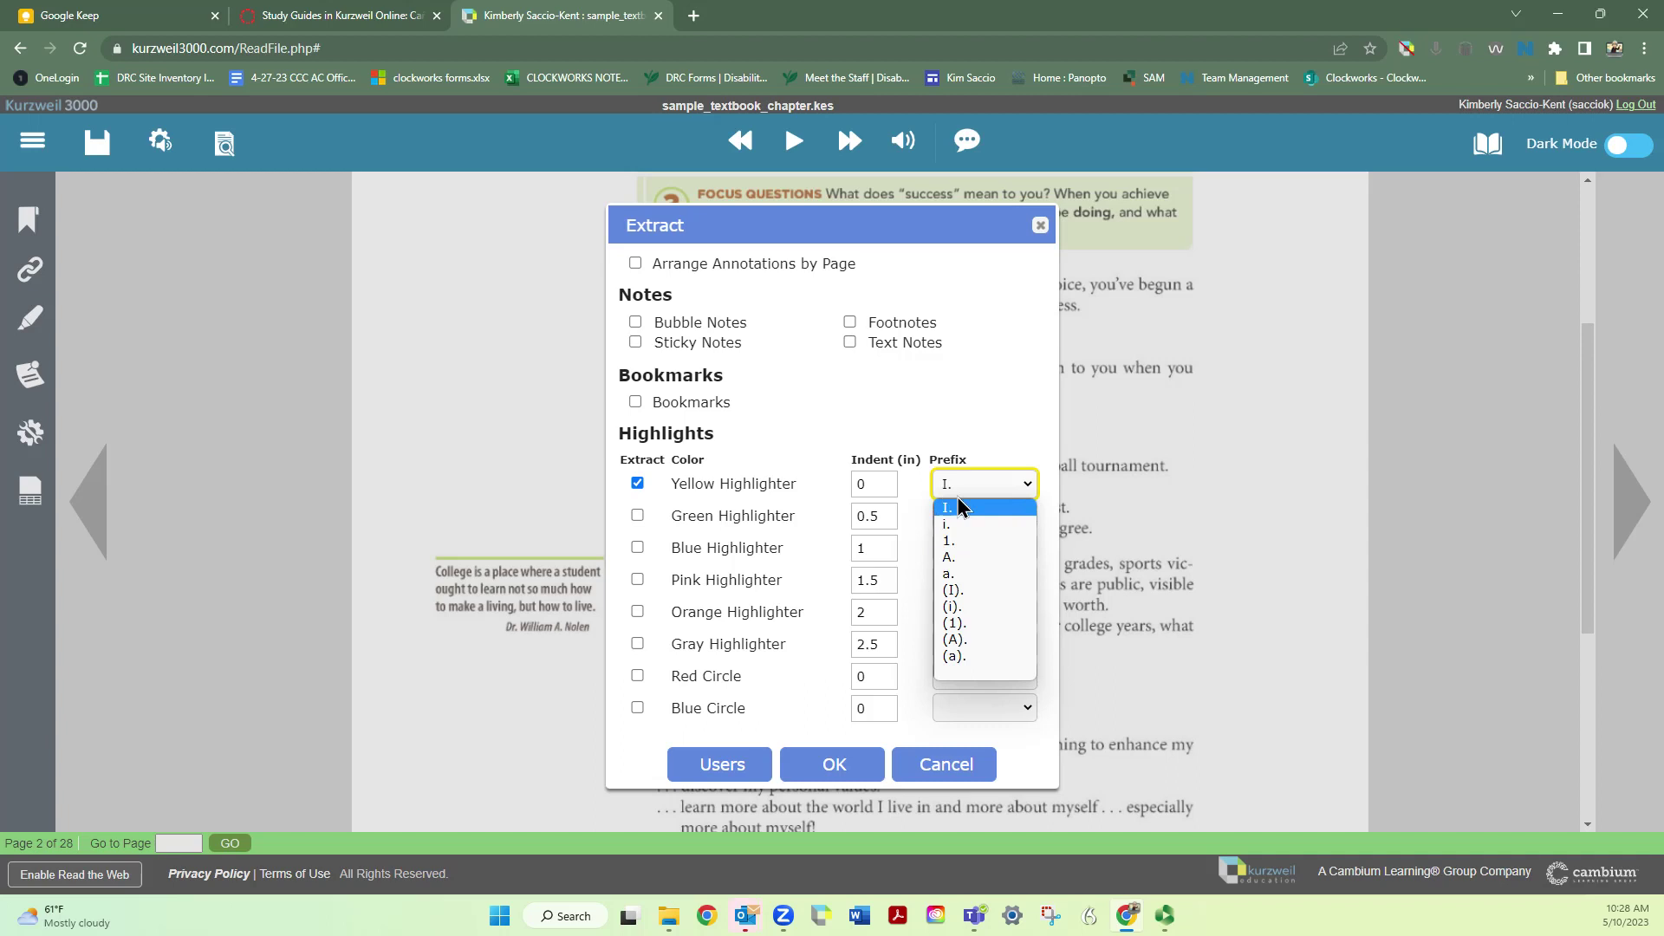
left_click(955, 673)
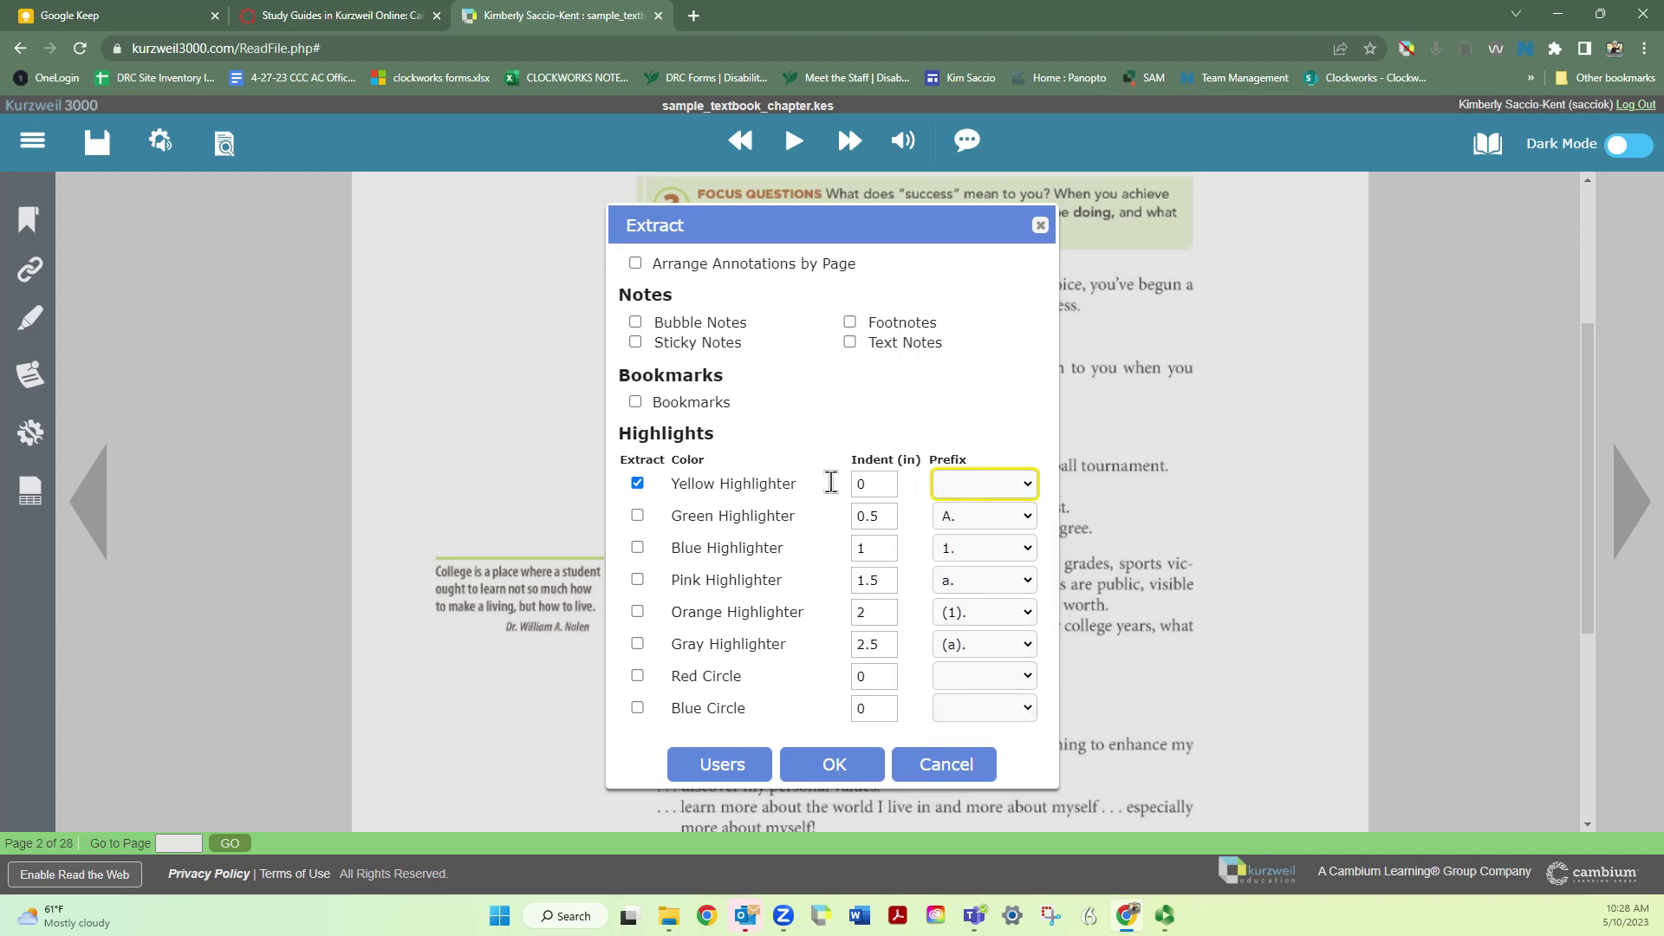
left_click(831, 766)
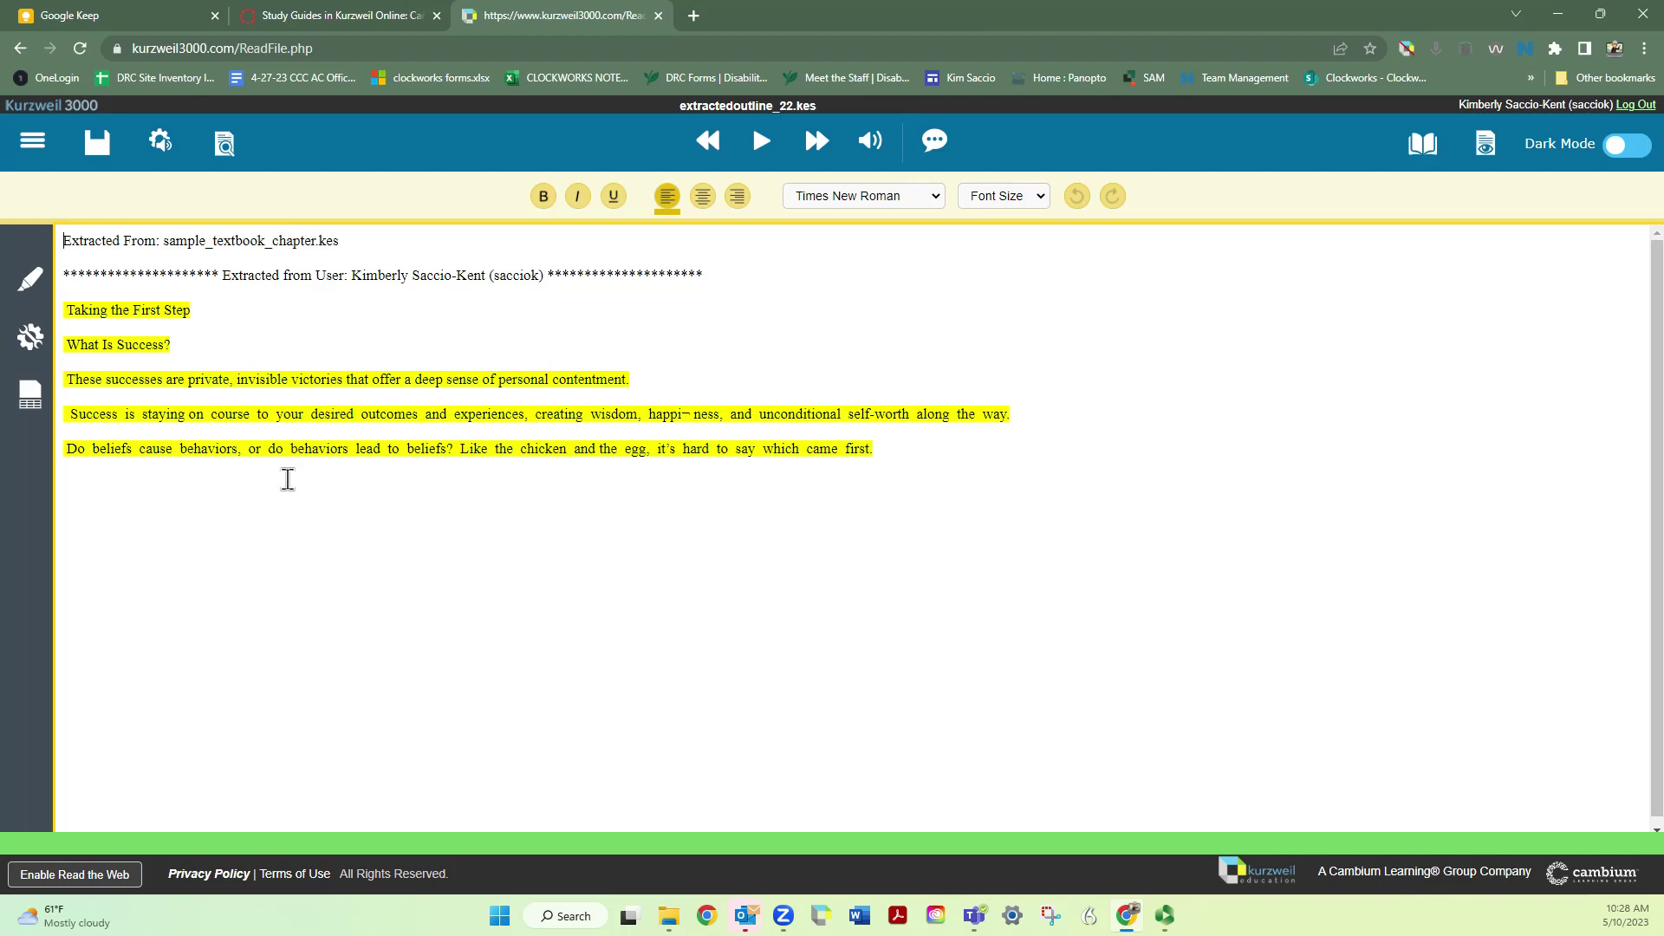
Erase the yellow highlighting from all extracted lines, "Taking the First Step" through "which came first", and return to the selection pointer.
left_click_drag(914, 465, 54, 316)
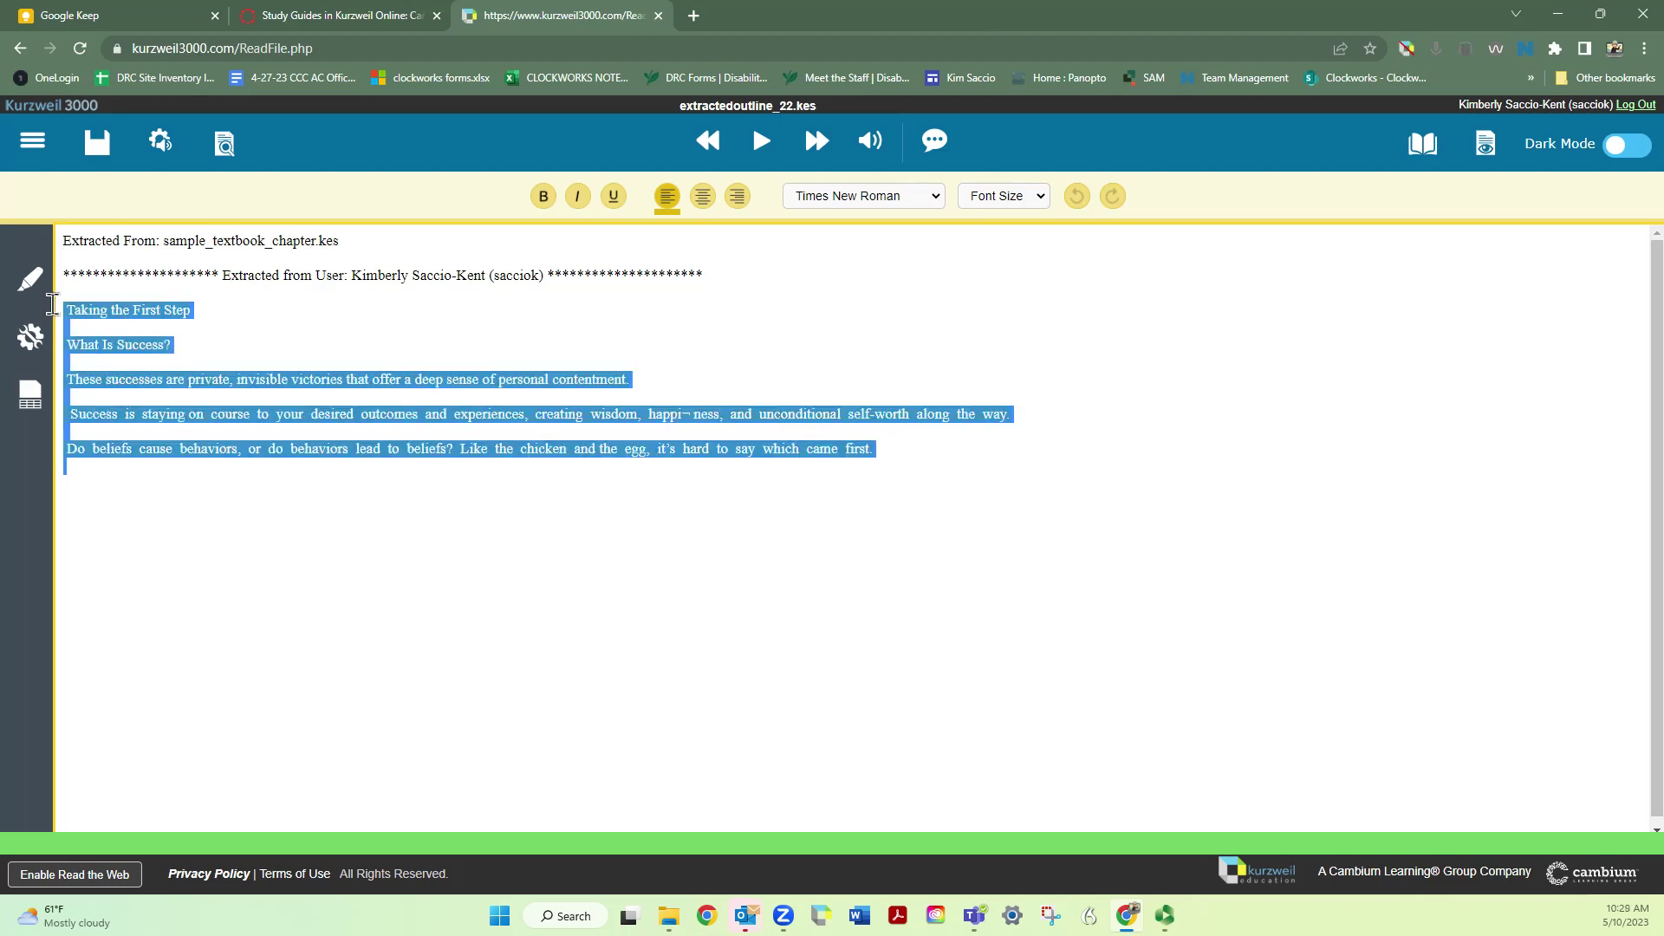
left_click(303, 331)
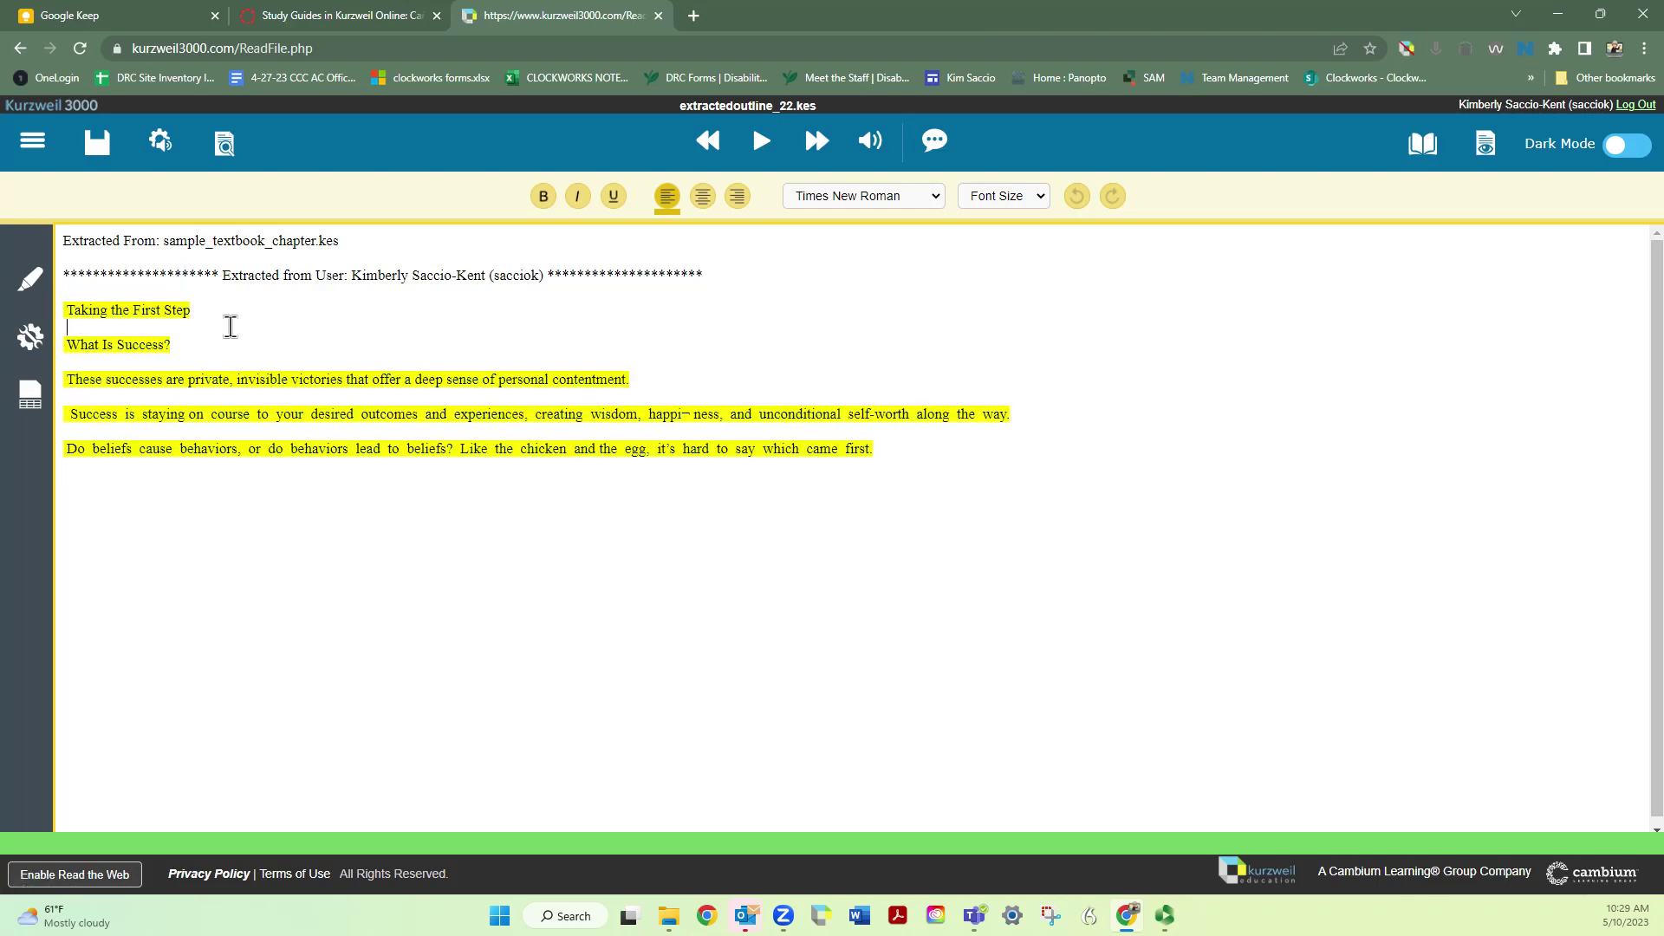
left_click(28, 286)
left_click(381, 338)
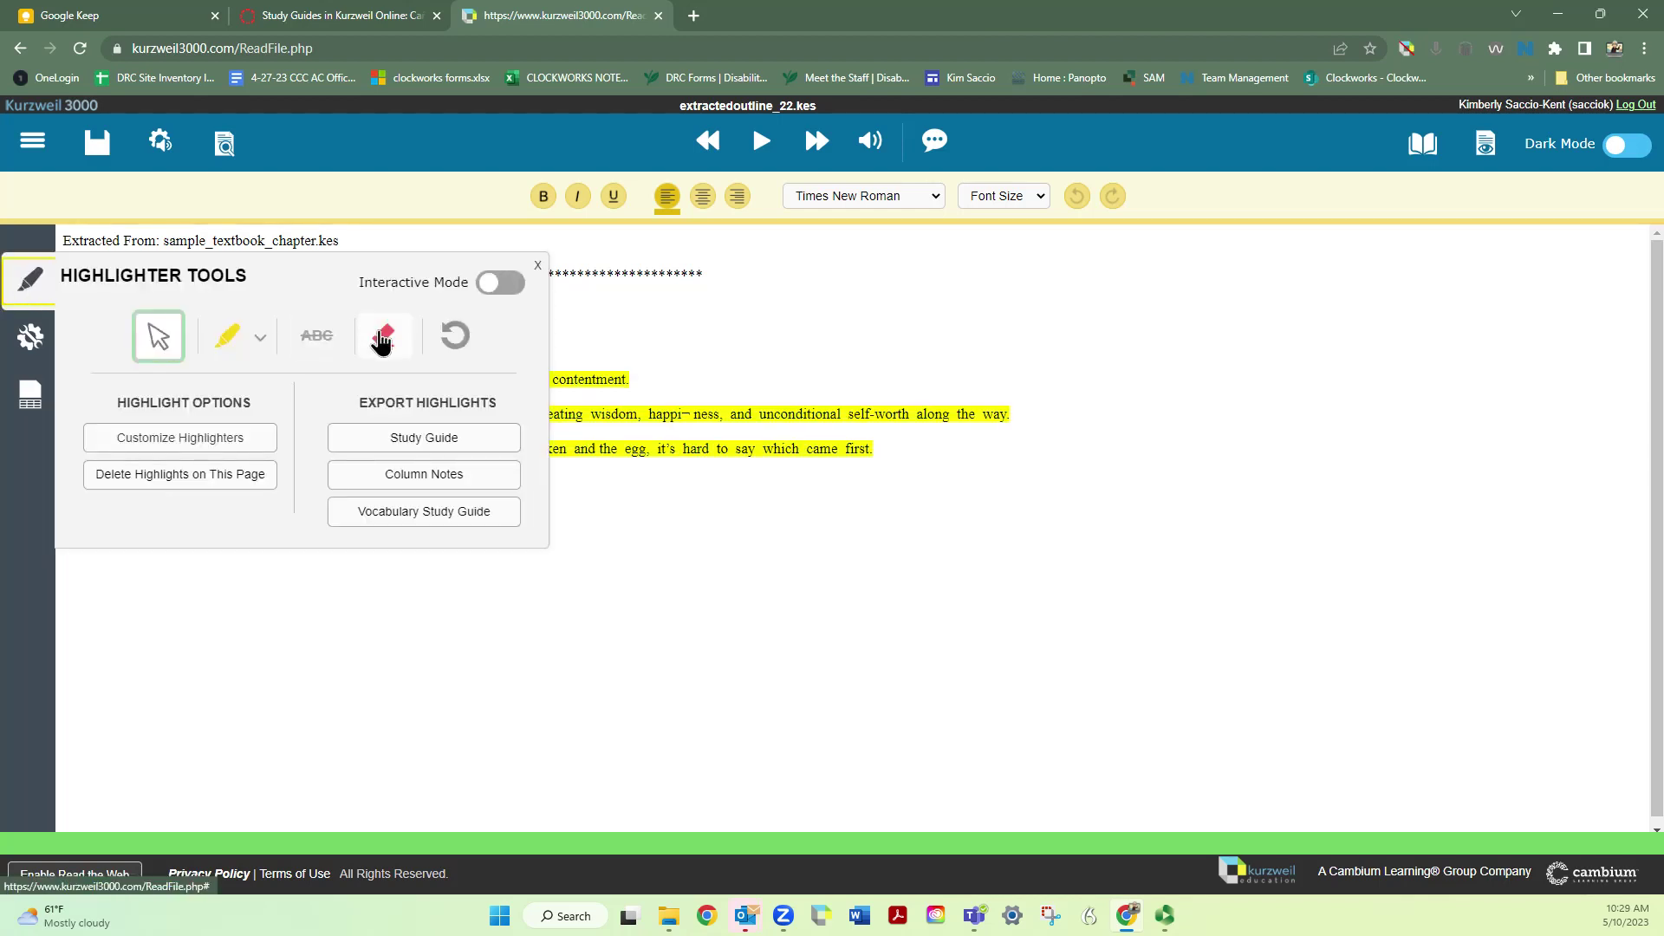
mouse_move(907, 457)
left_mouse_down()
mouse_move(335, 377)
mouse_move(71, 310)
left_mouse_up()
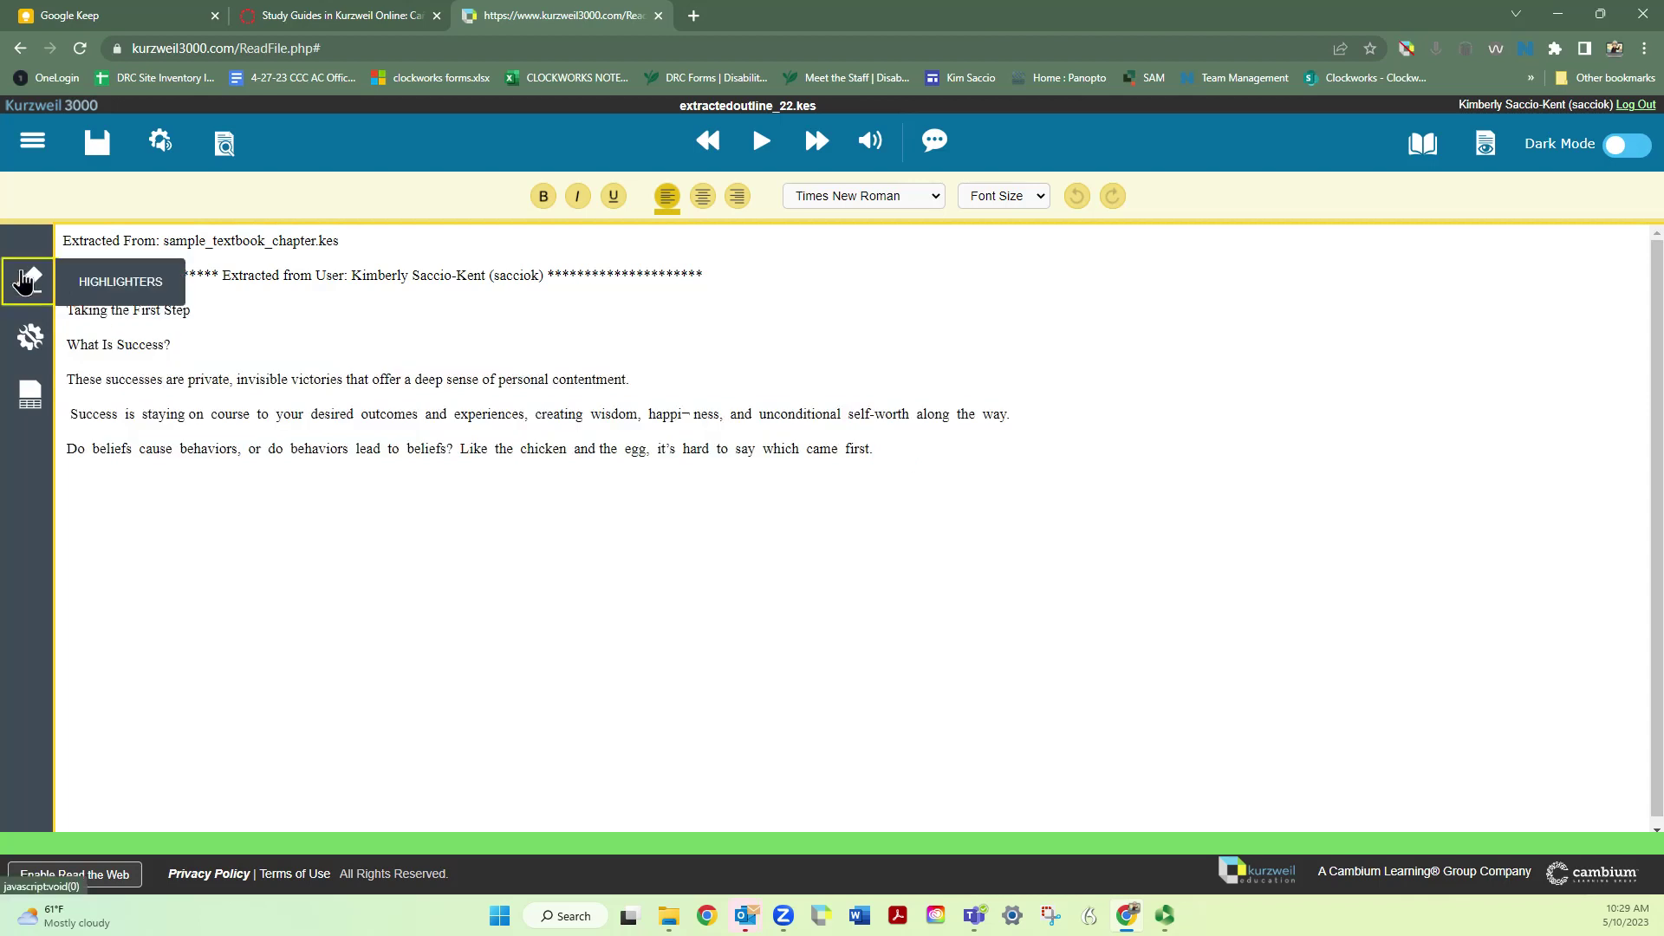
left_click(28, 280)
left_click(156, 338)
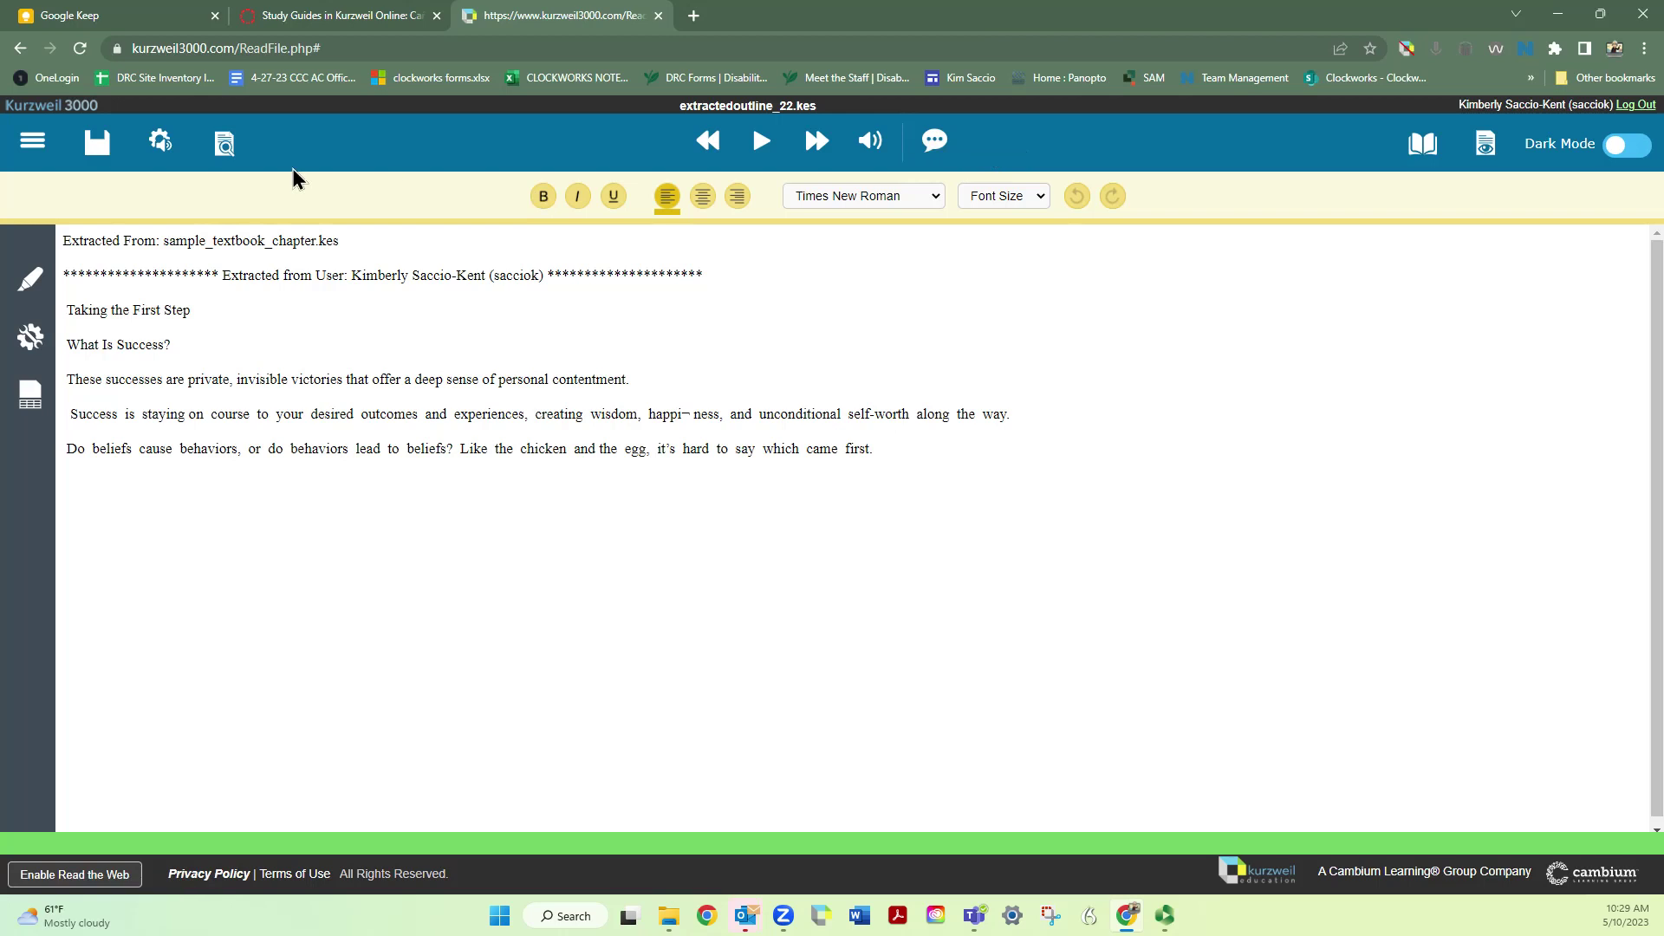
Check the download formats and saving options available for the extracted outline, including Microsoft Word and Google Drive.
left_click(223, 151)
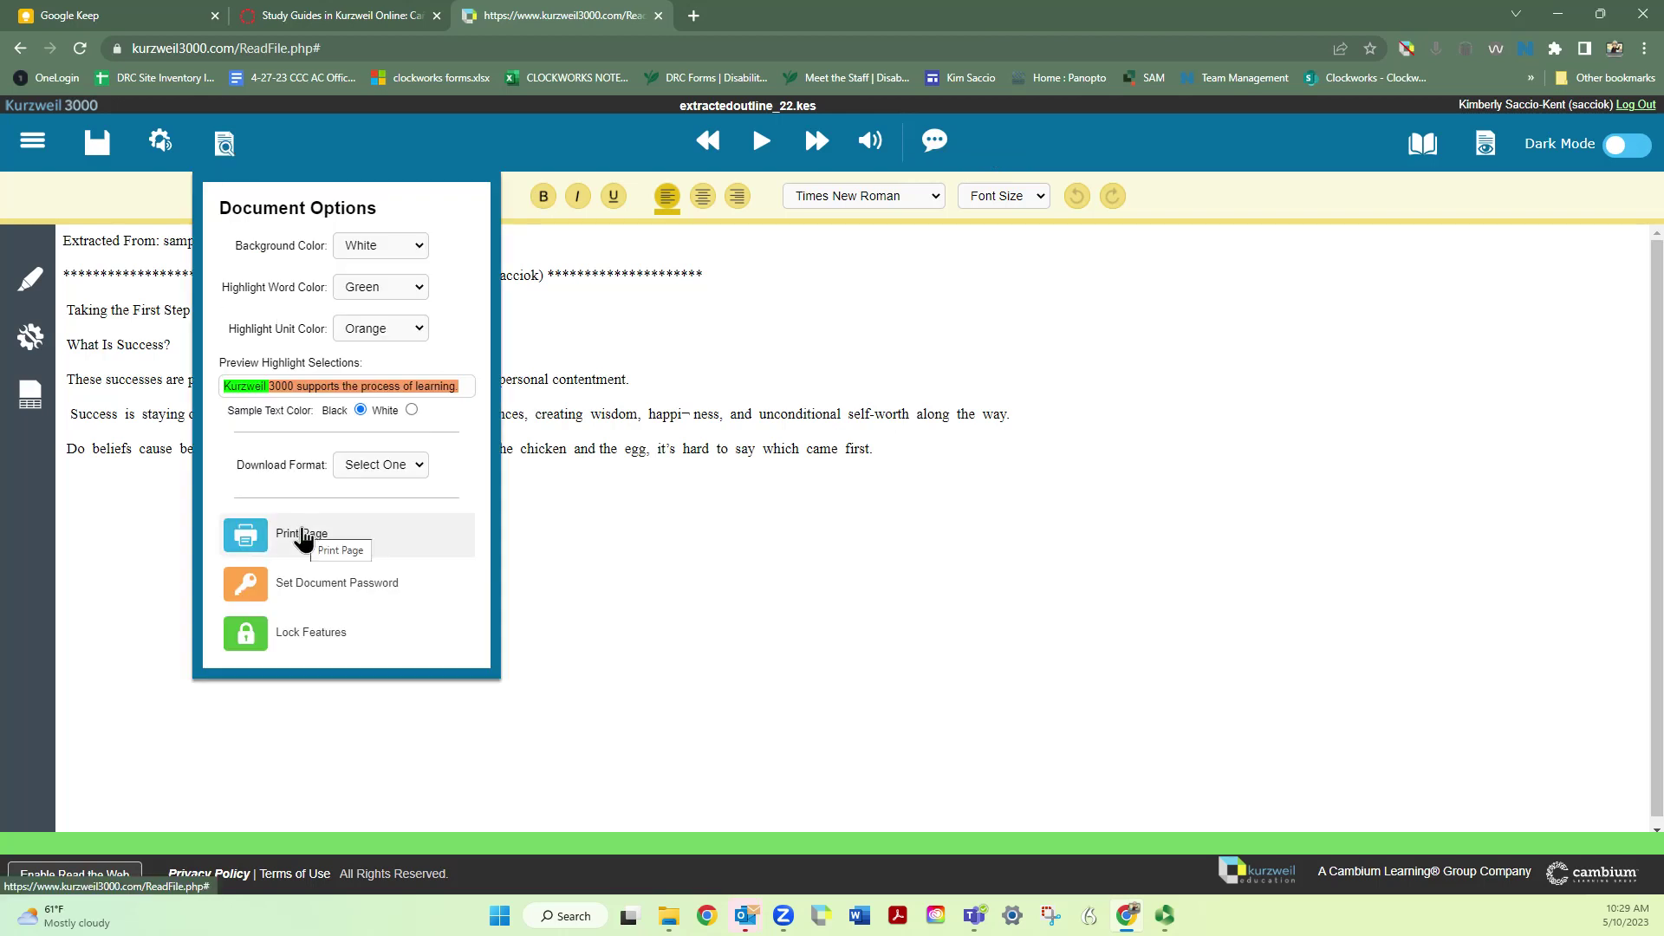
left_click(412, 465)
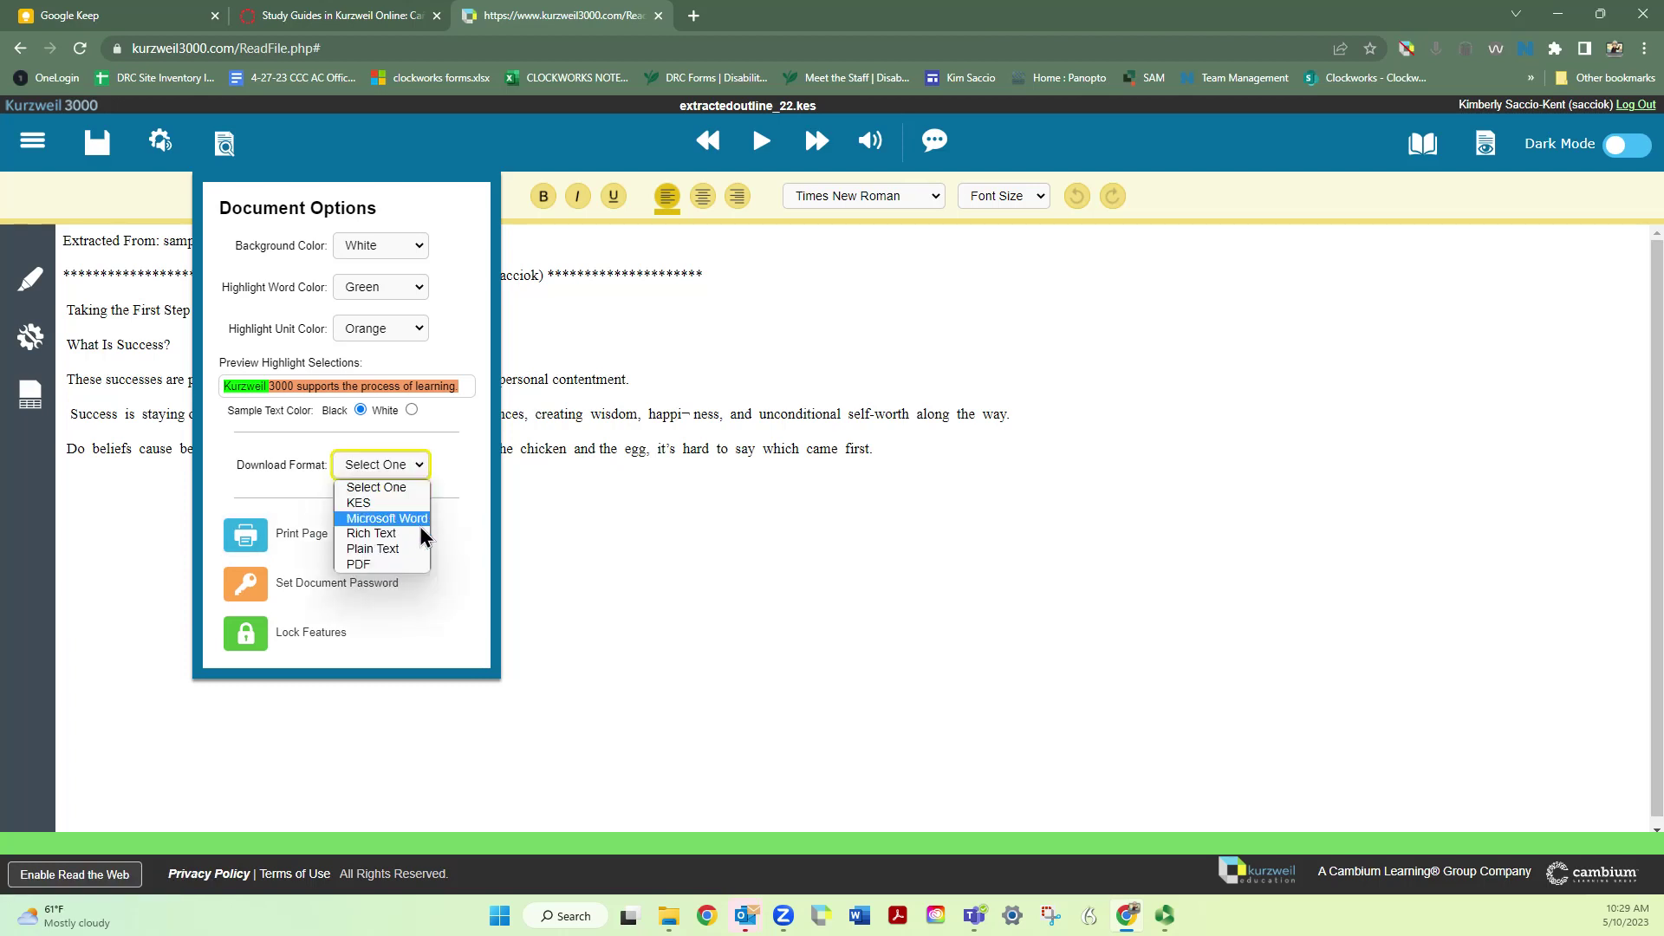
left_click(160, 140)
left_click(160, 141)
left_click(98, 143)
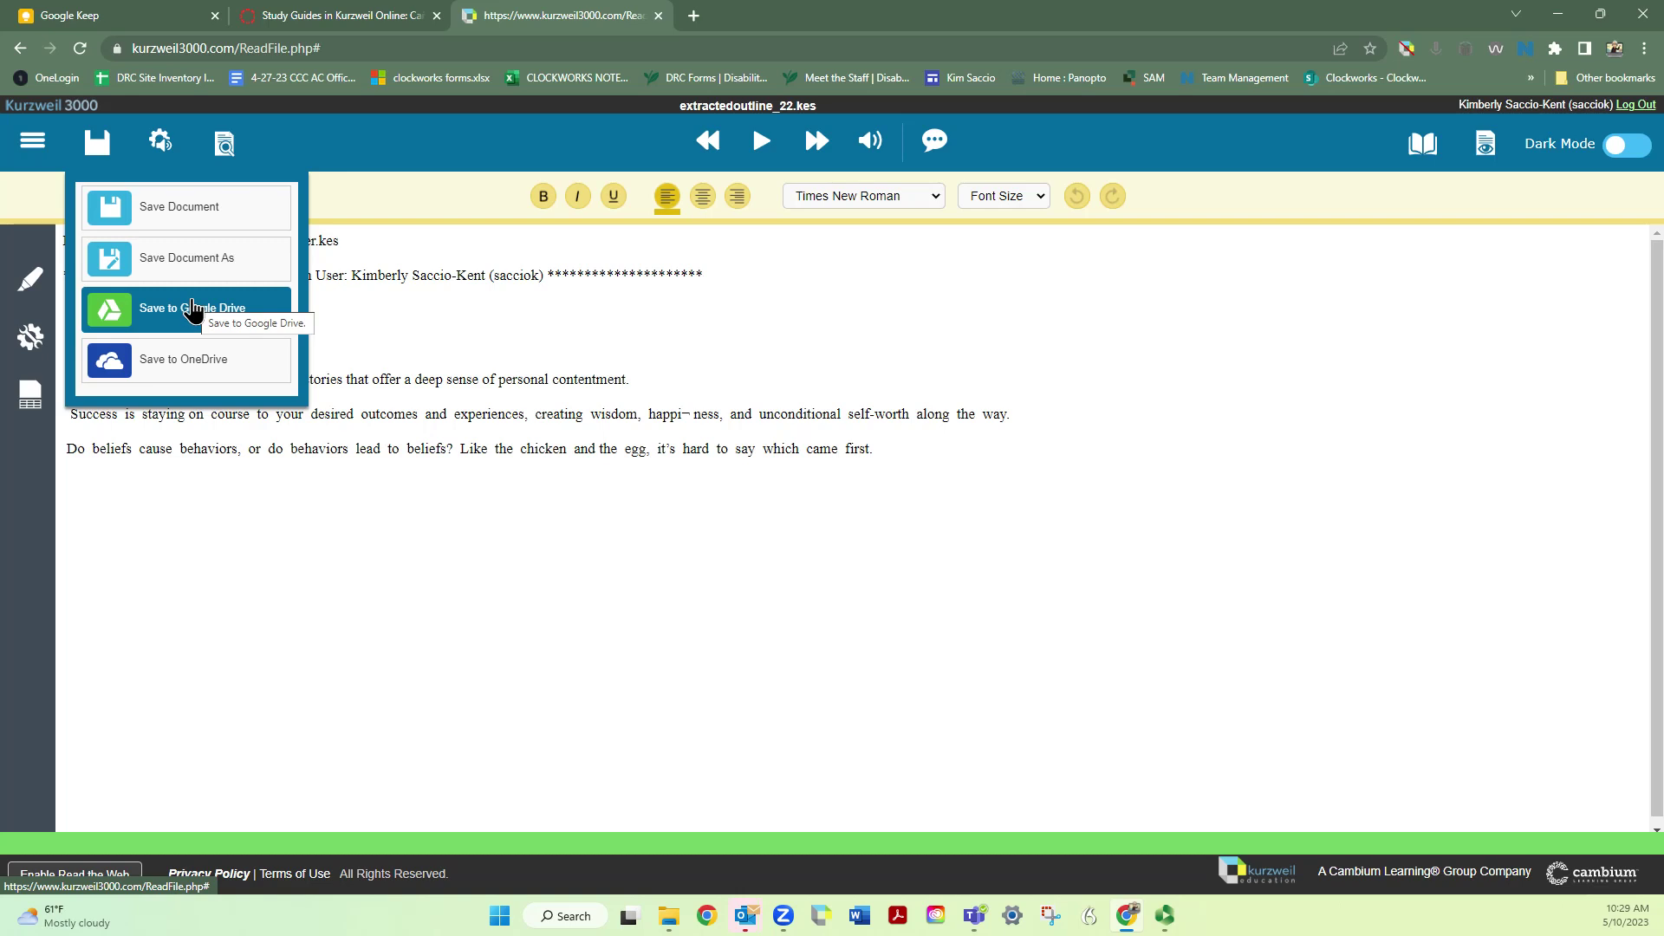
left_click(192, 309)
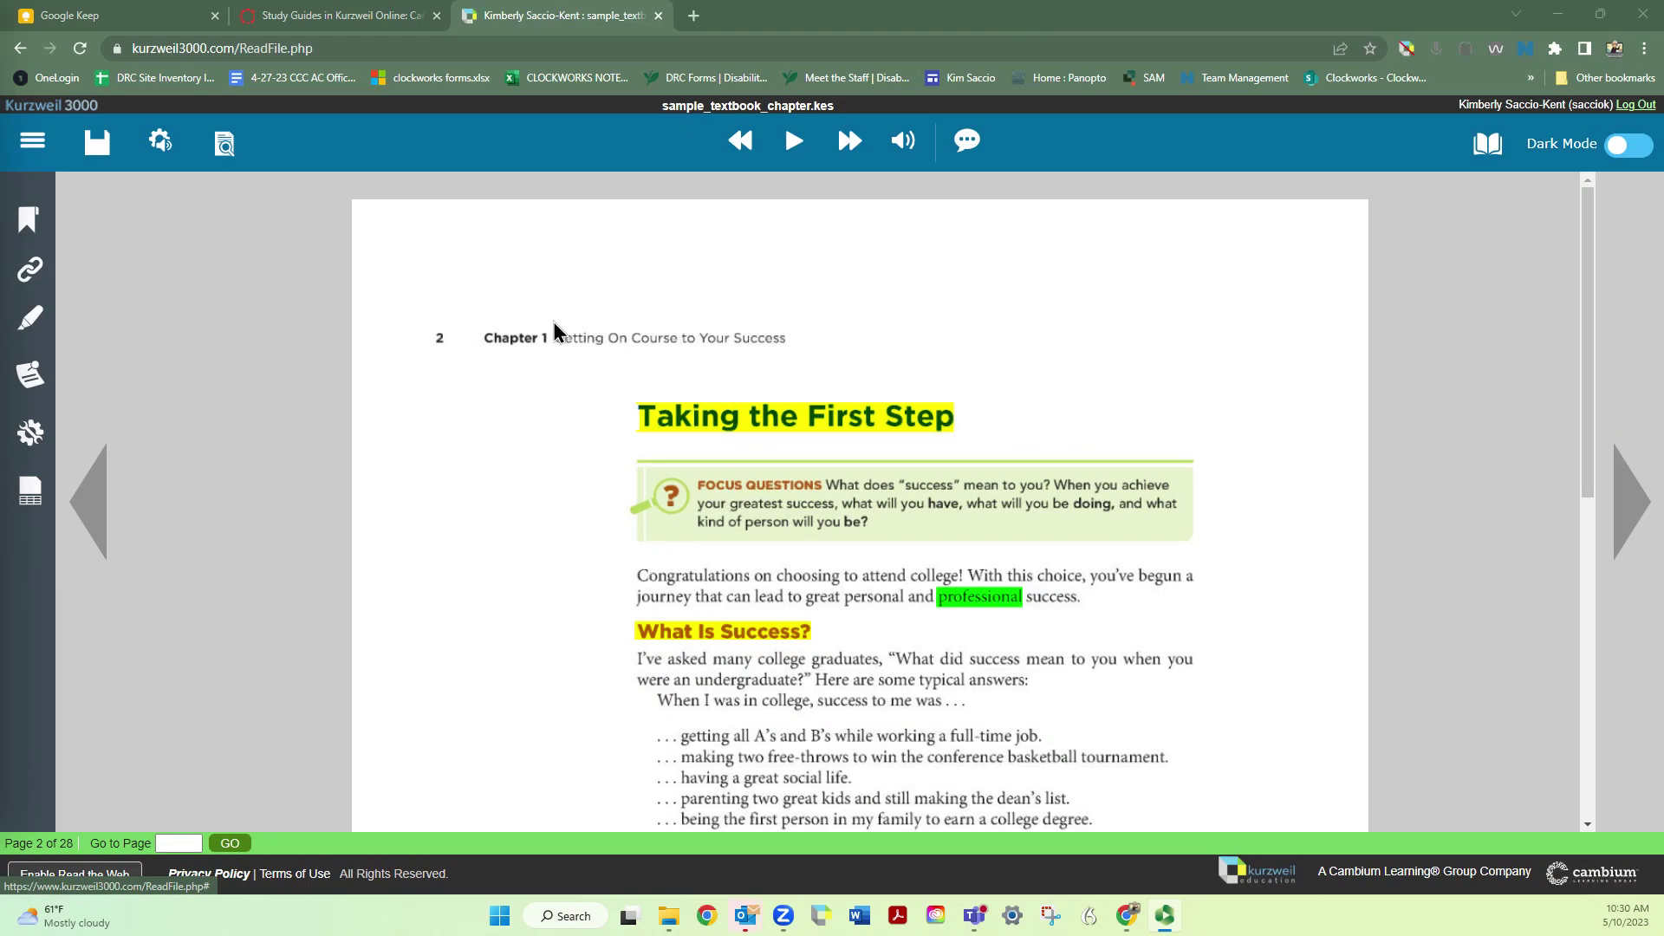
Extract only the green highlights from the sample textbook chapter into a vocabulary study guide as a new text file.
left_click_drag(1593, 341, 1630, 463)
left_click(971, 341)
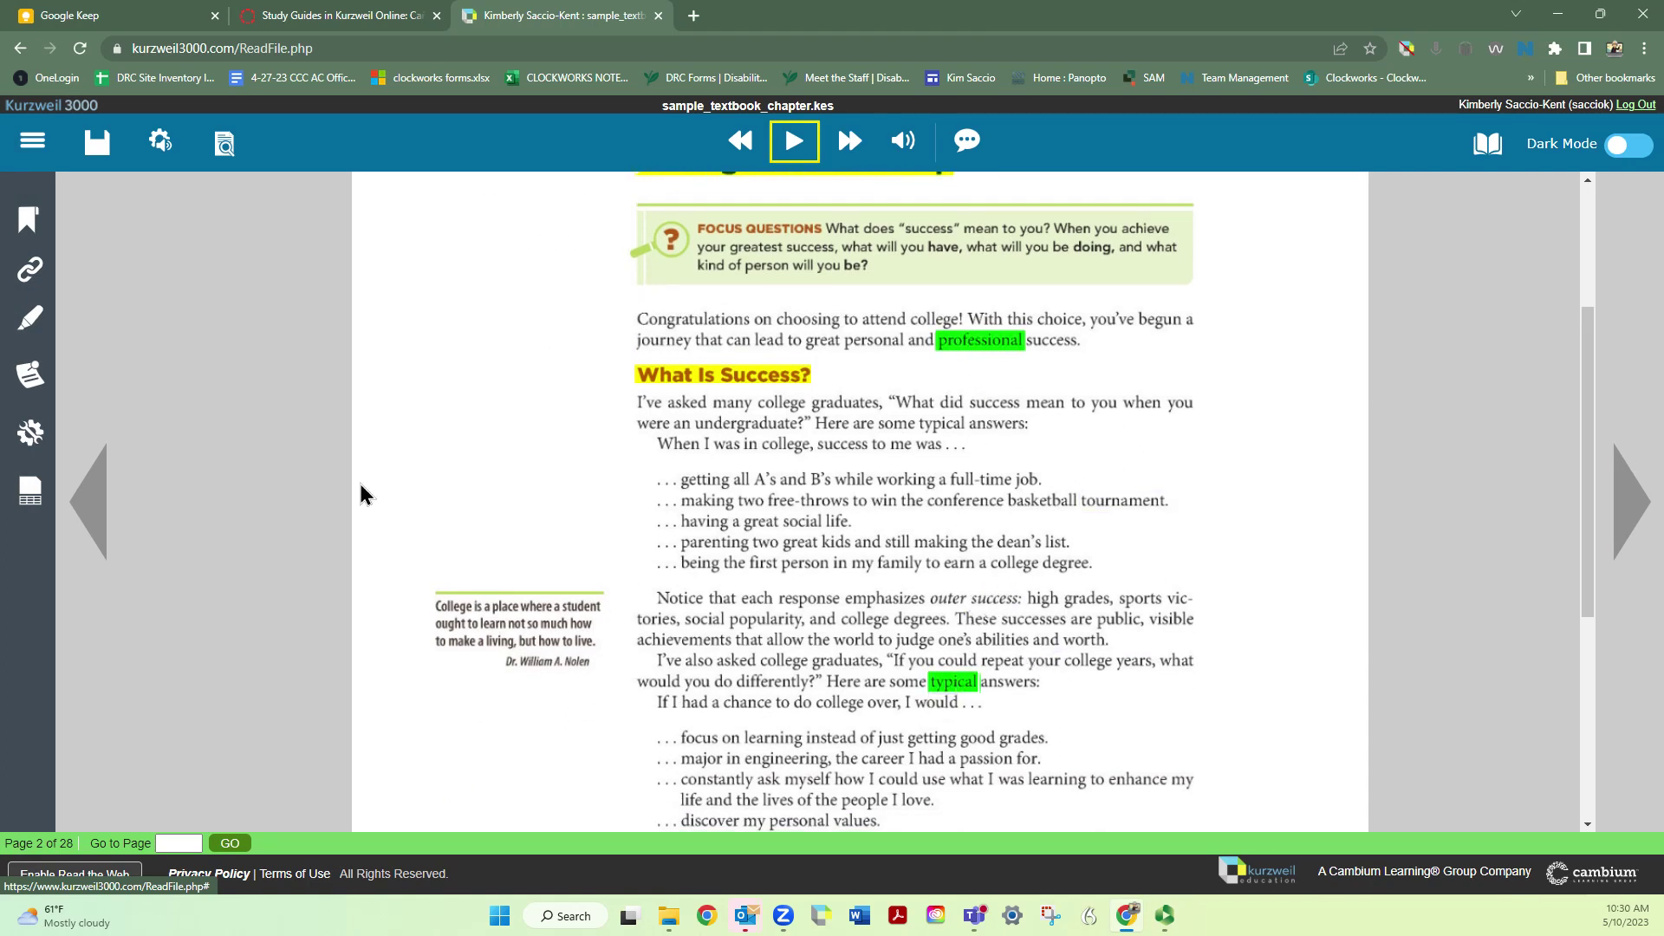
left_click(33, 325)
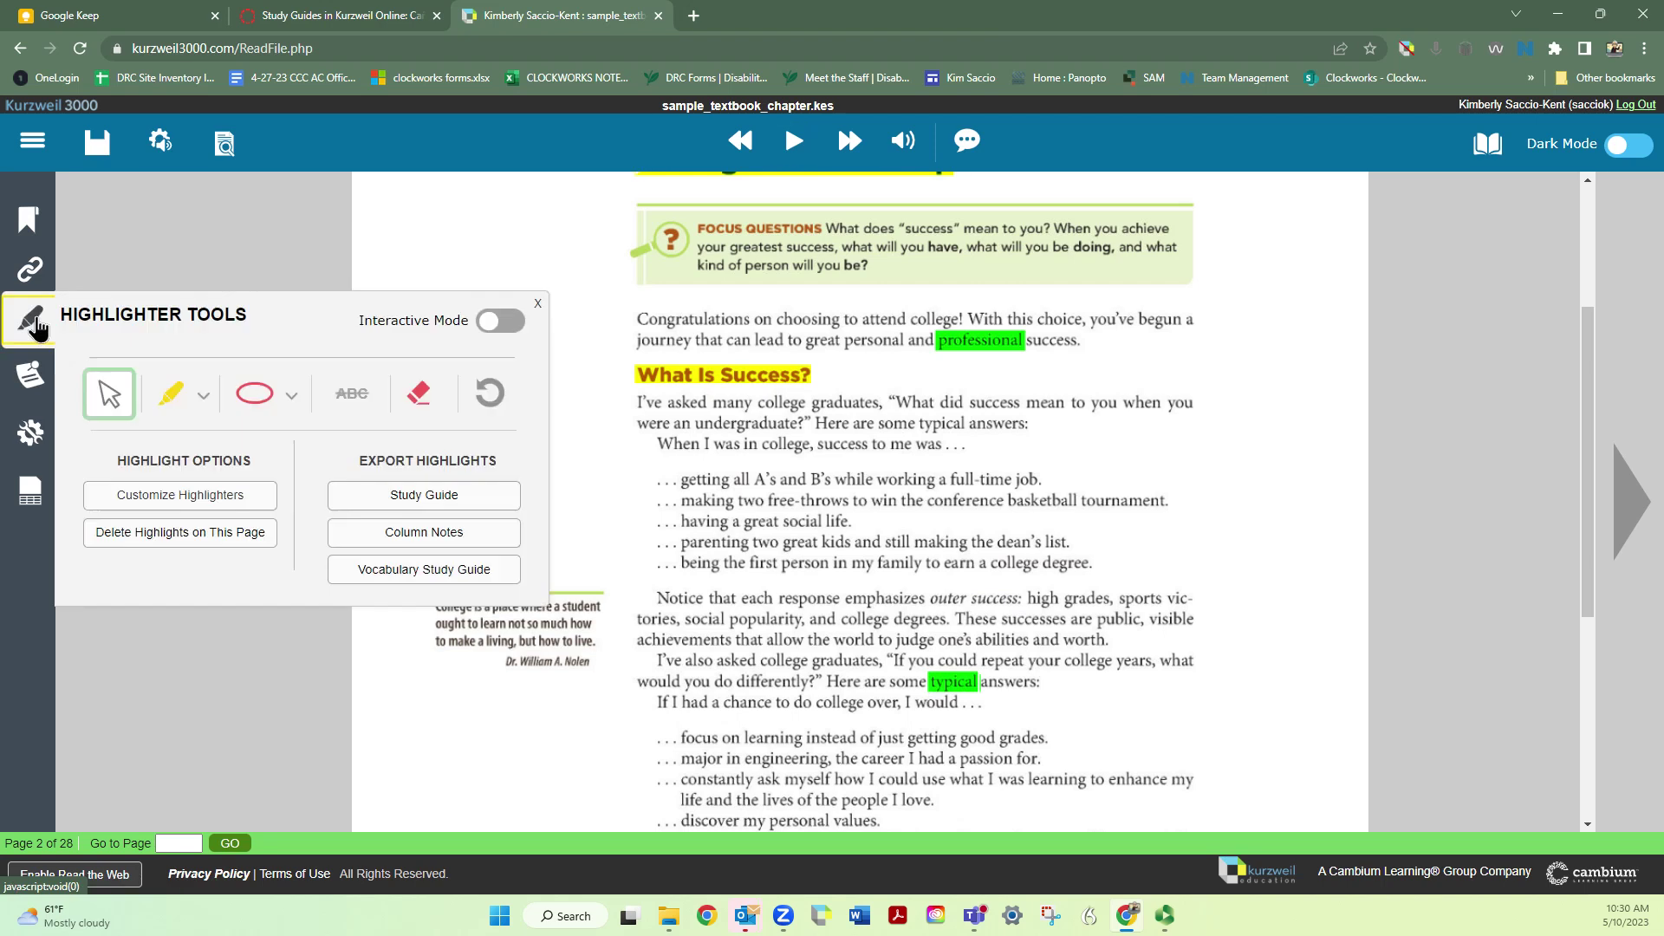
left_click(448, 568)
left_click(630, 369)
left_click(630, 411)
left_click(629, 436)
left_click(629, 455)
left_click(629, 477)
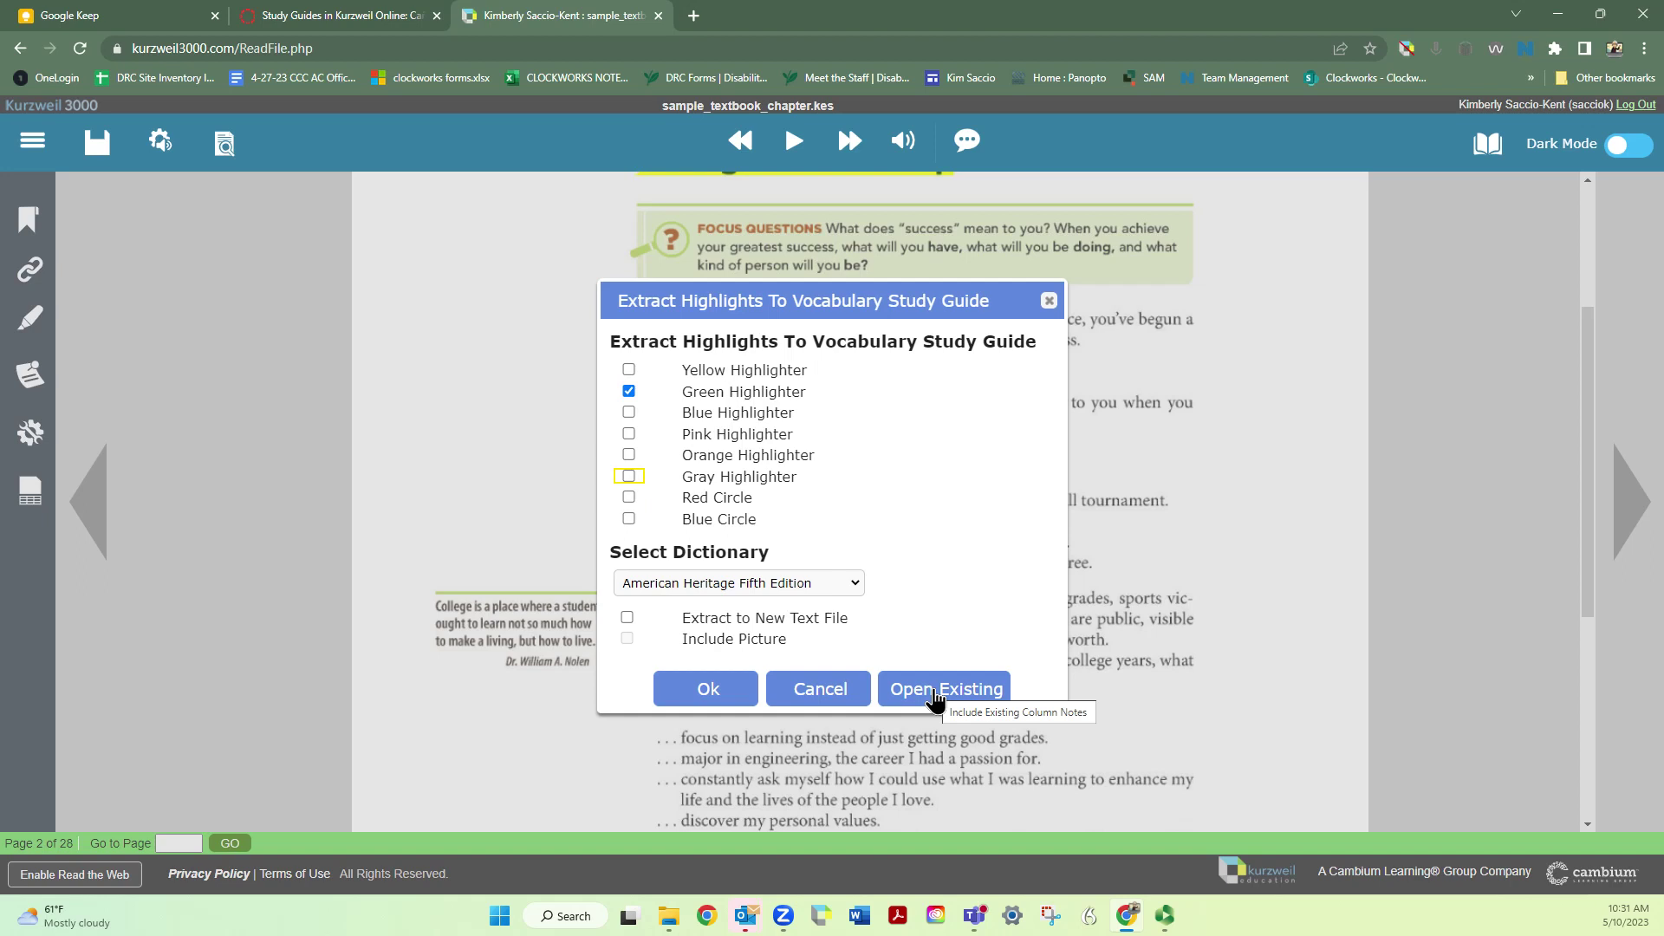
left_click(627, 618)
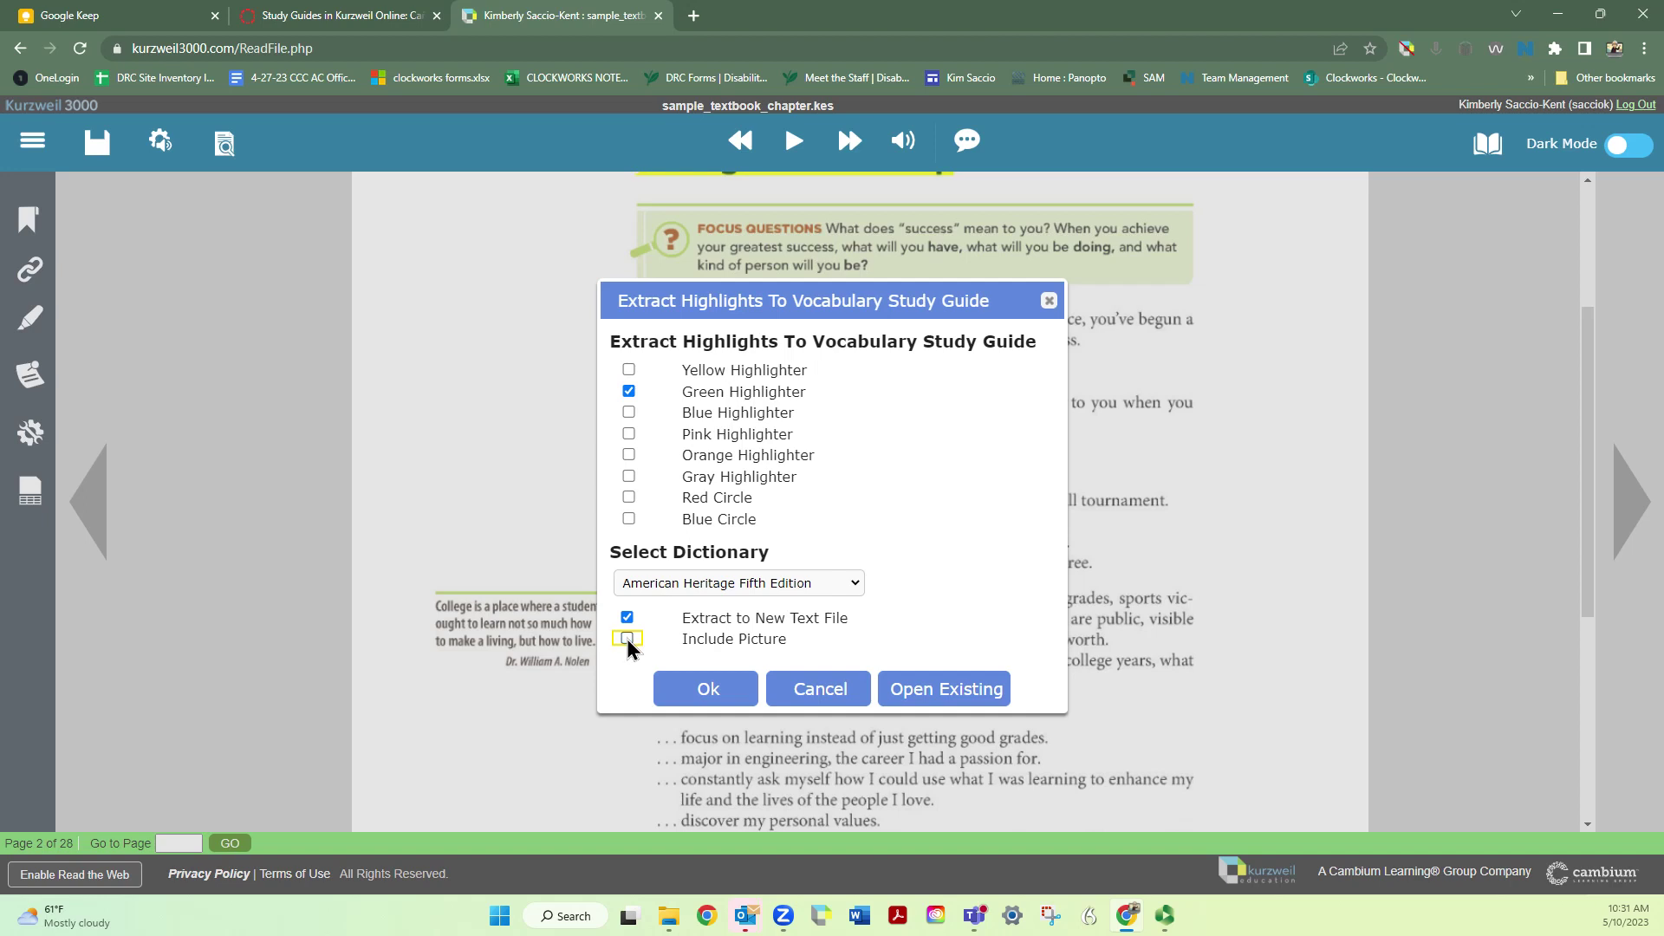
left_click(706, 691)
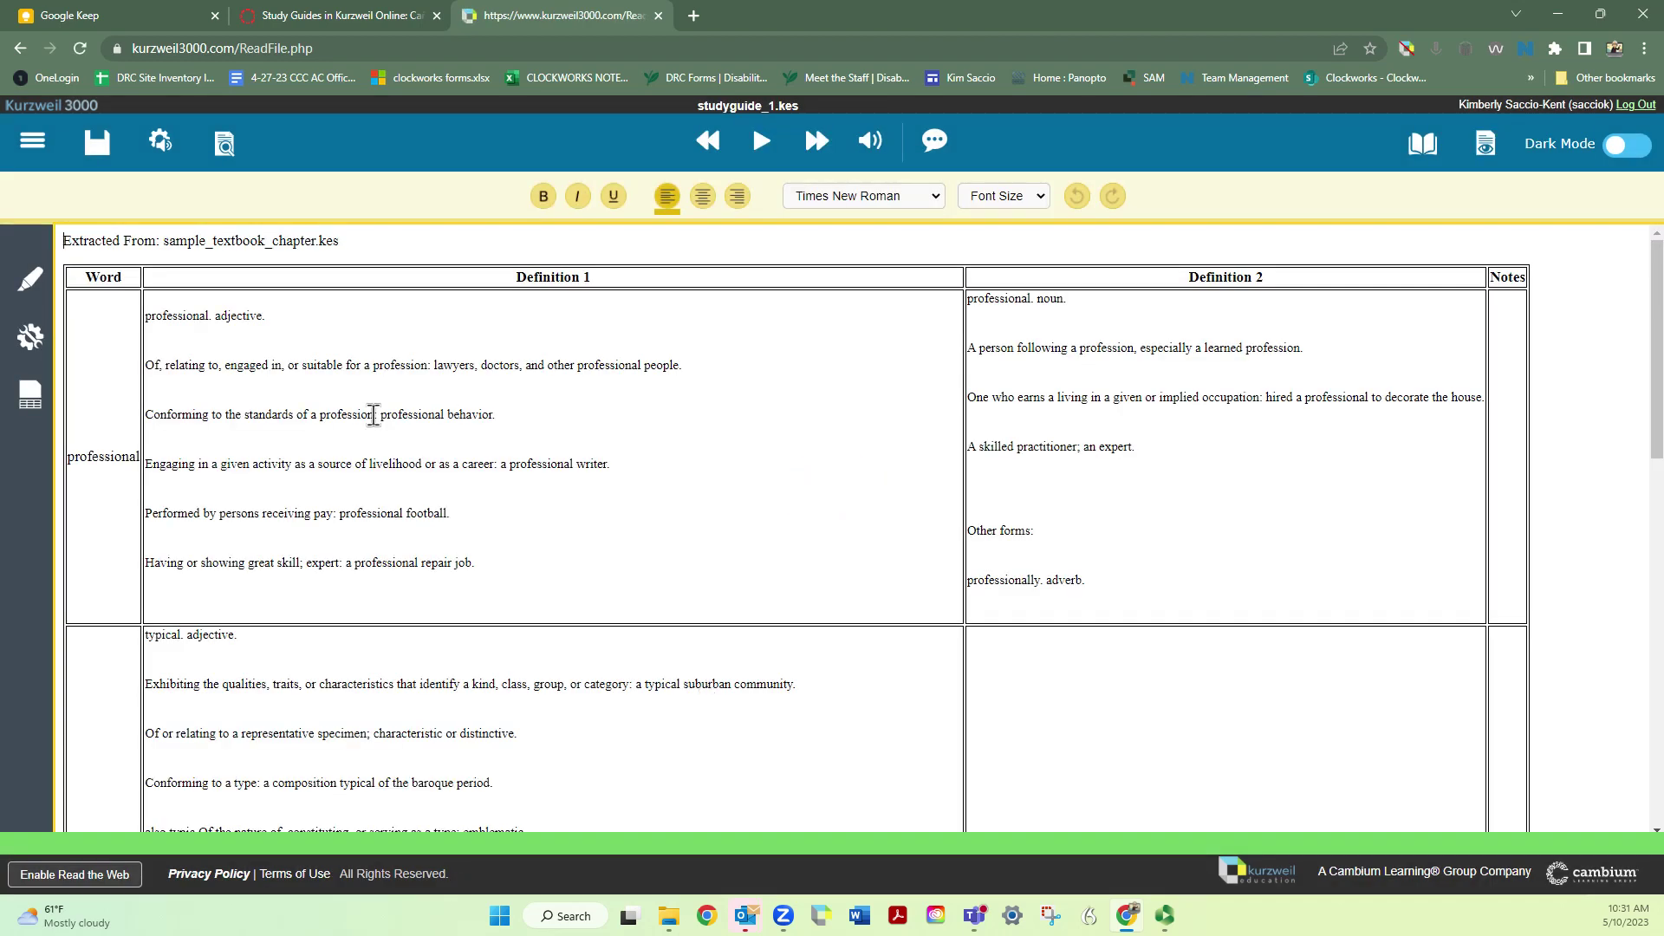
Look over the vocabulary study guide's definitions, document options and save options, leaving Save Document As without saving.
left_click_drag(1659, 328, 1658, 421)
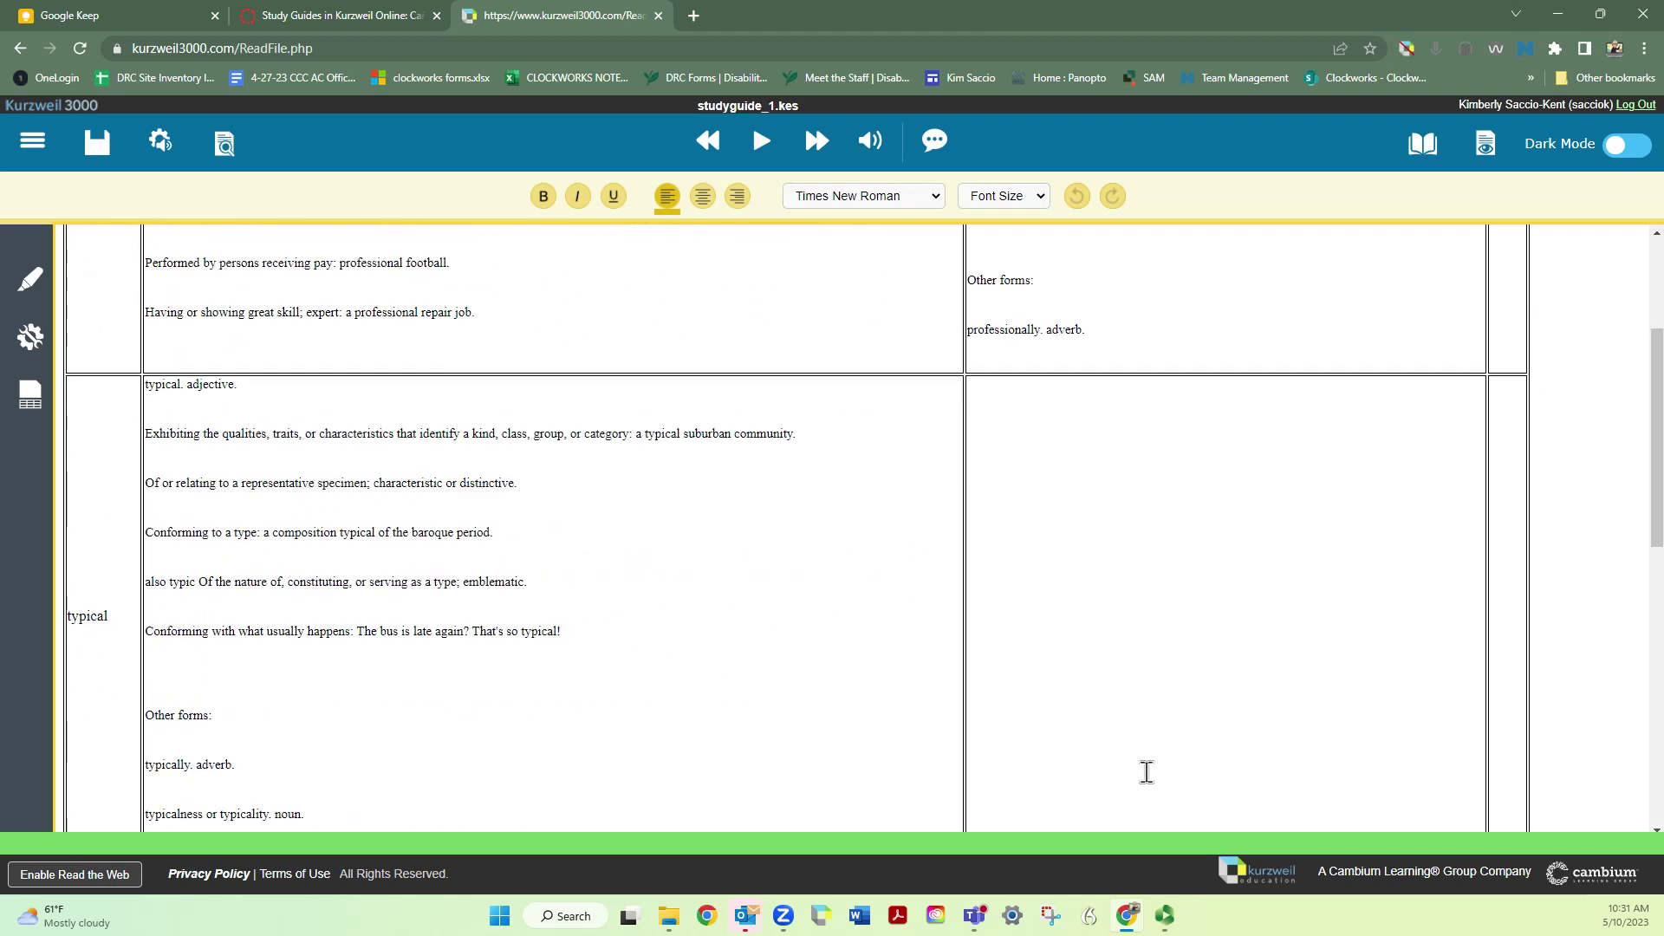
left_click(225, 144)
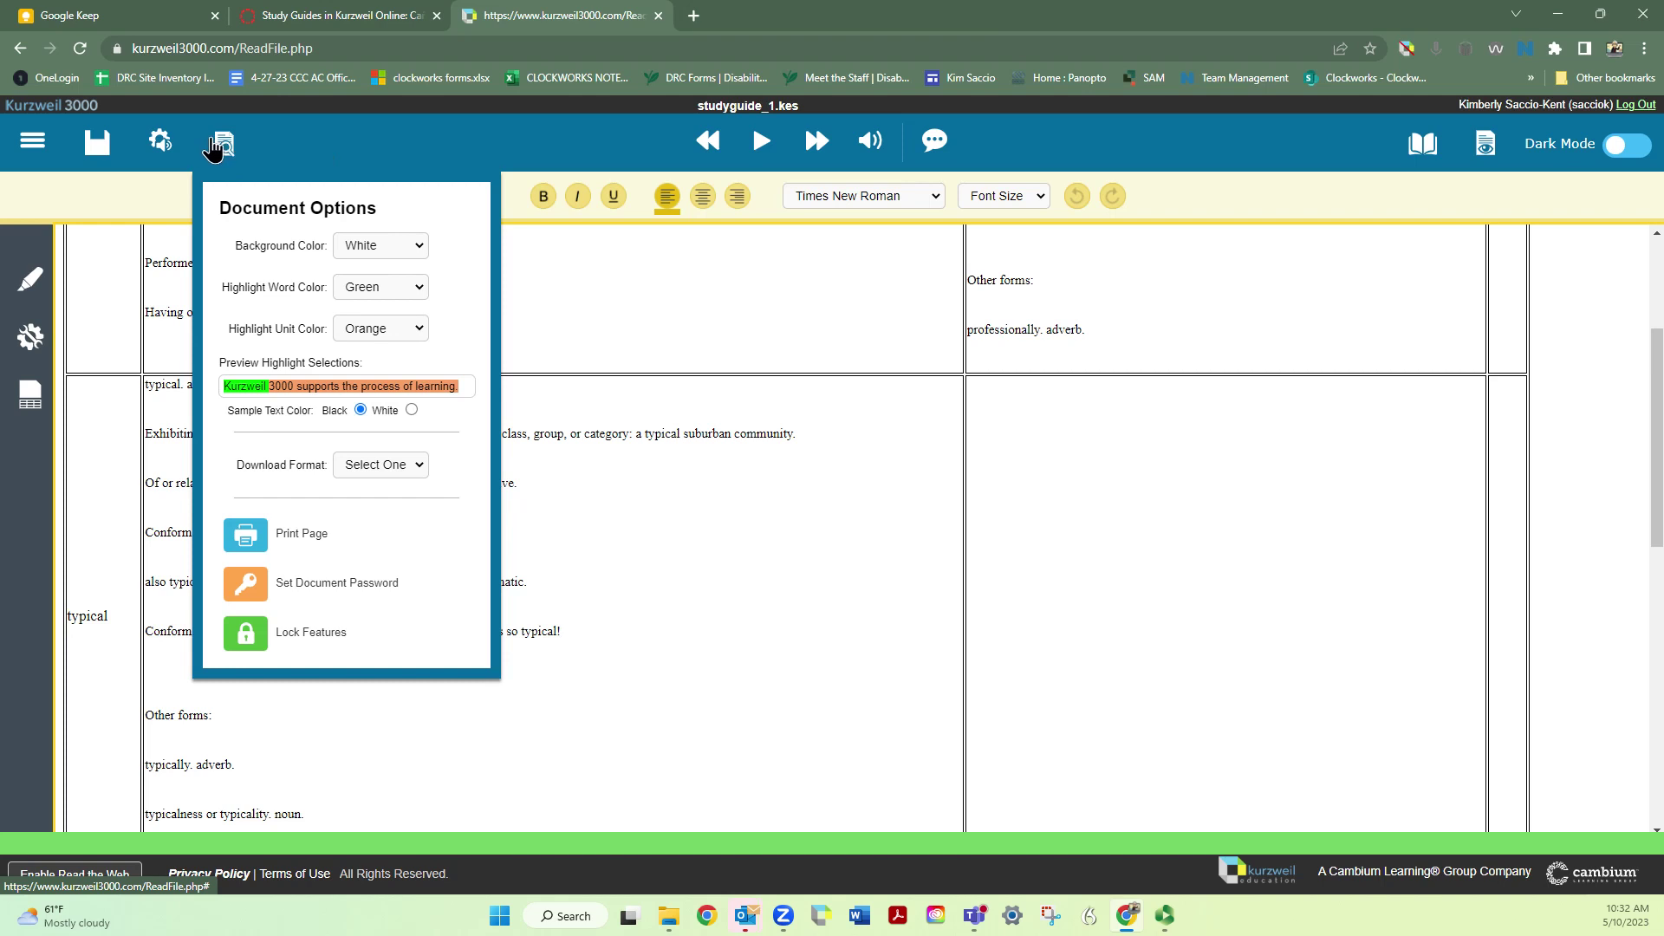
left_click(159, 139)
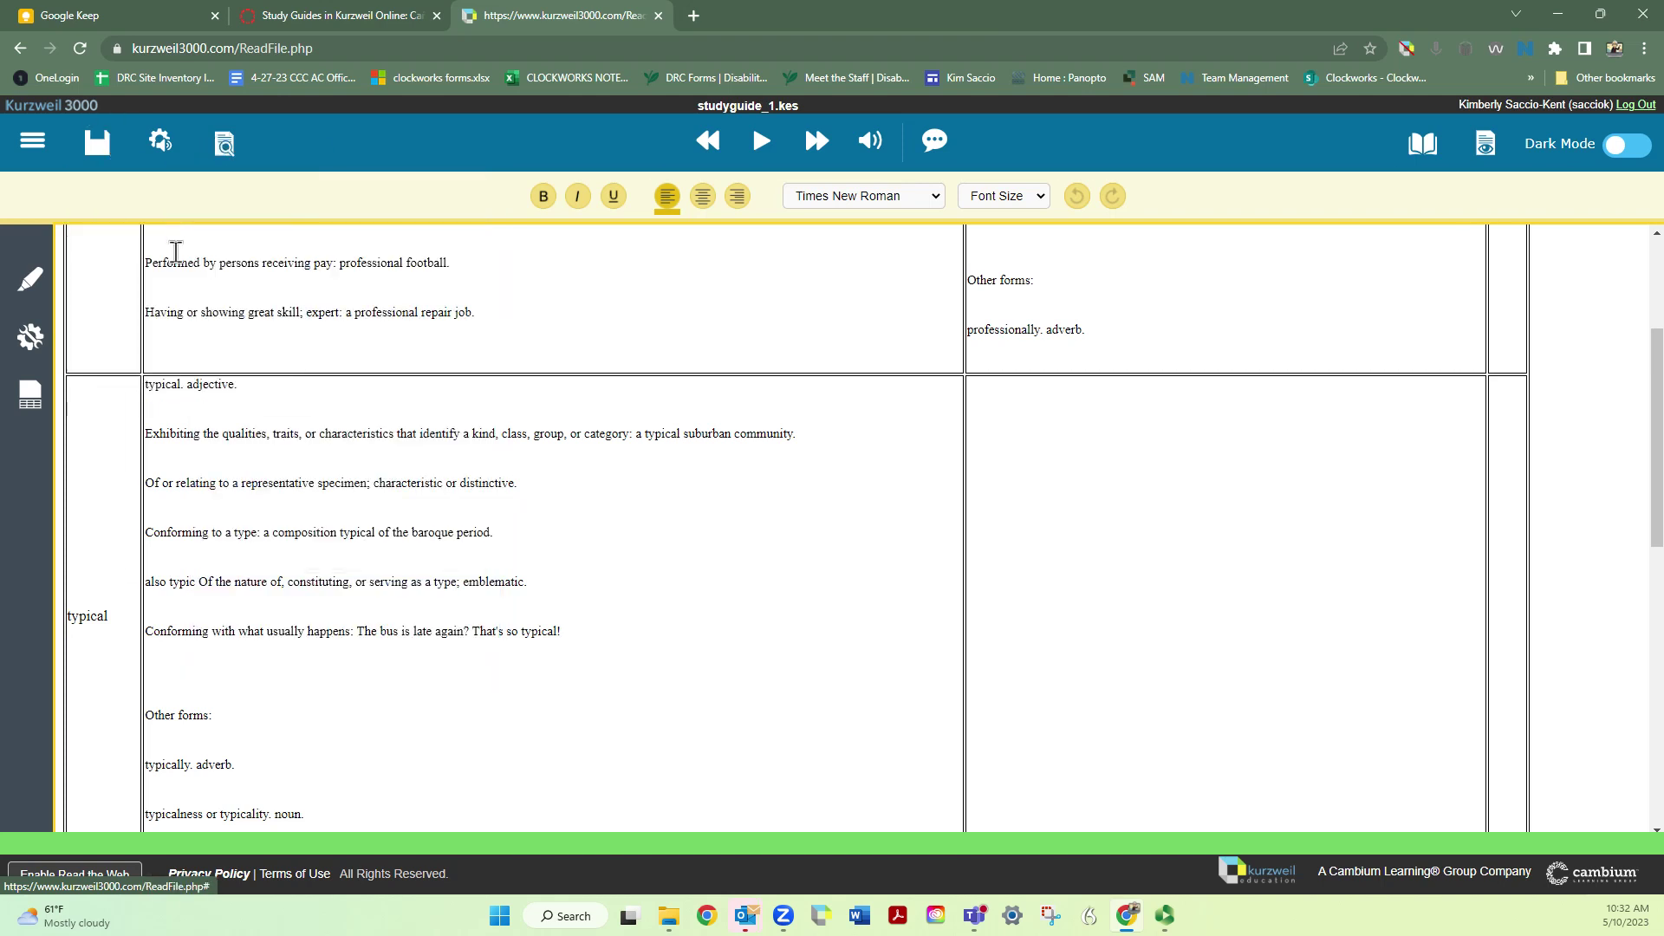
mouse_move(99, 146)
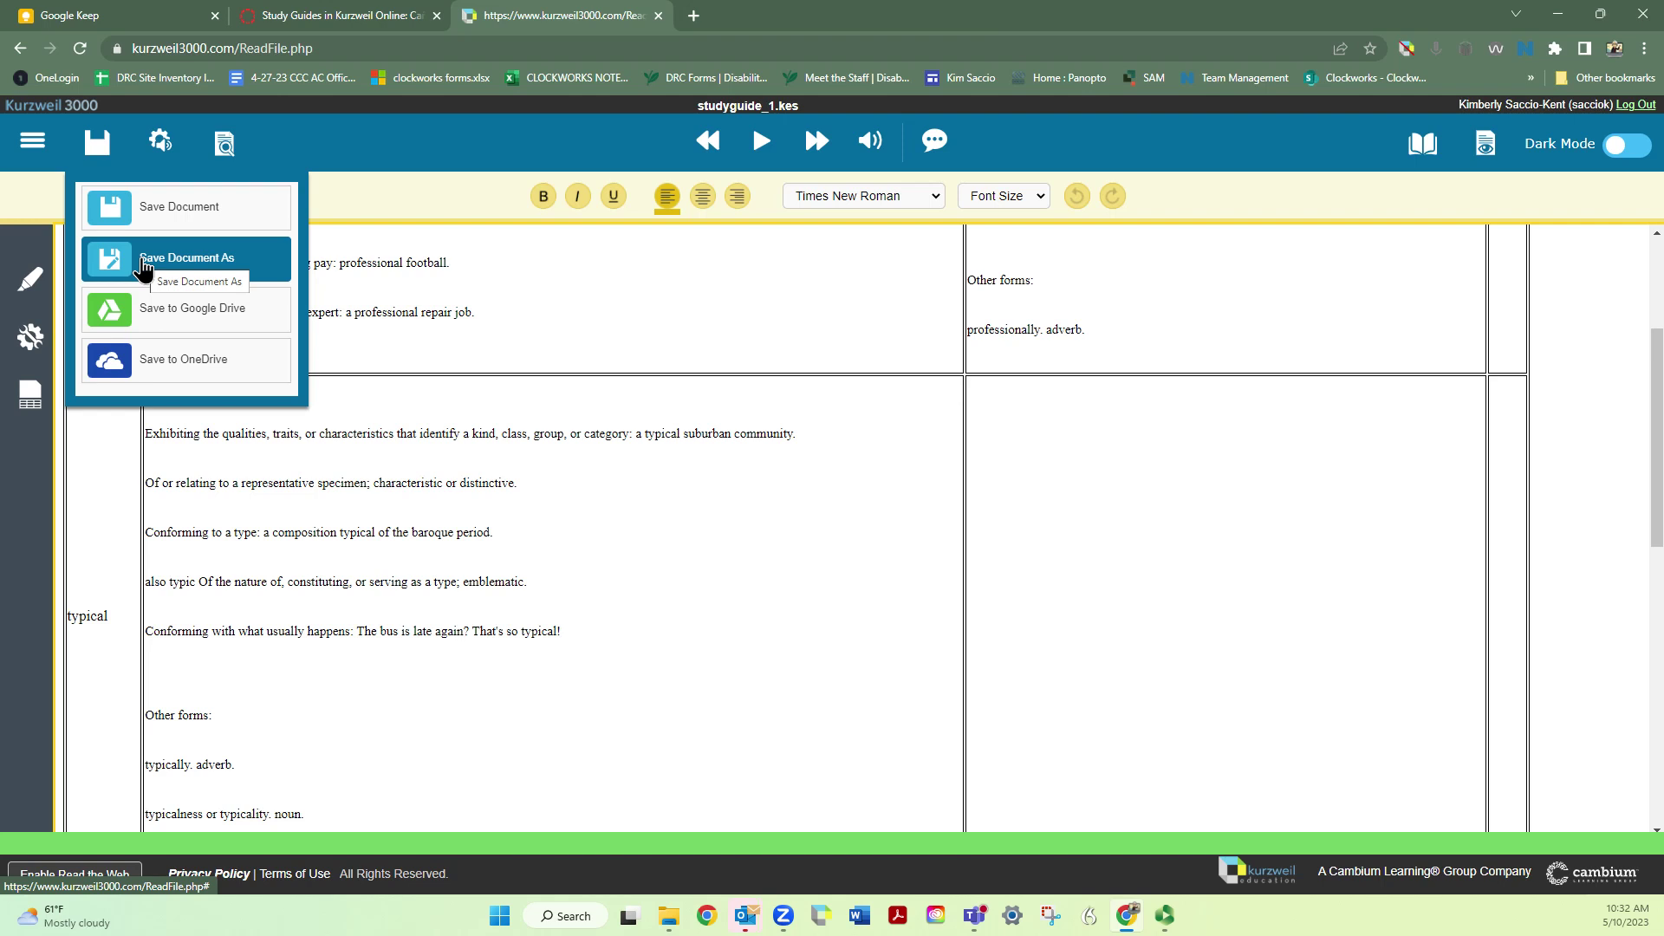
left_click(144, 267)
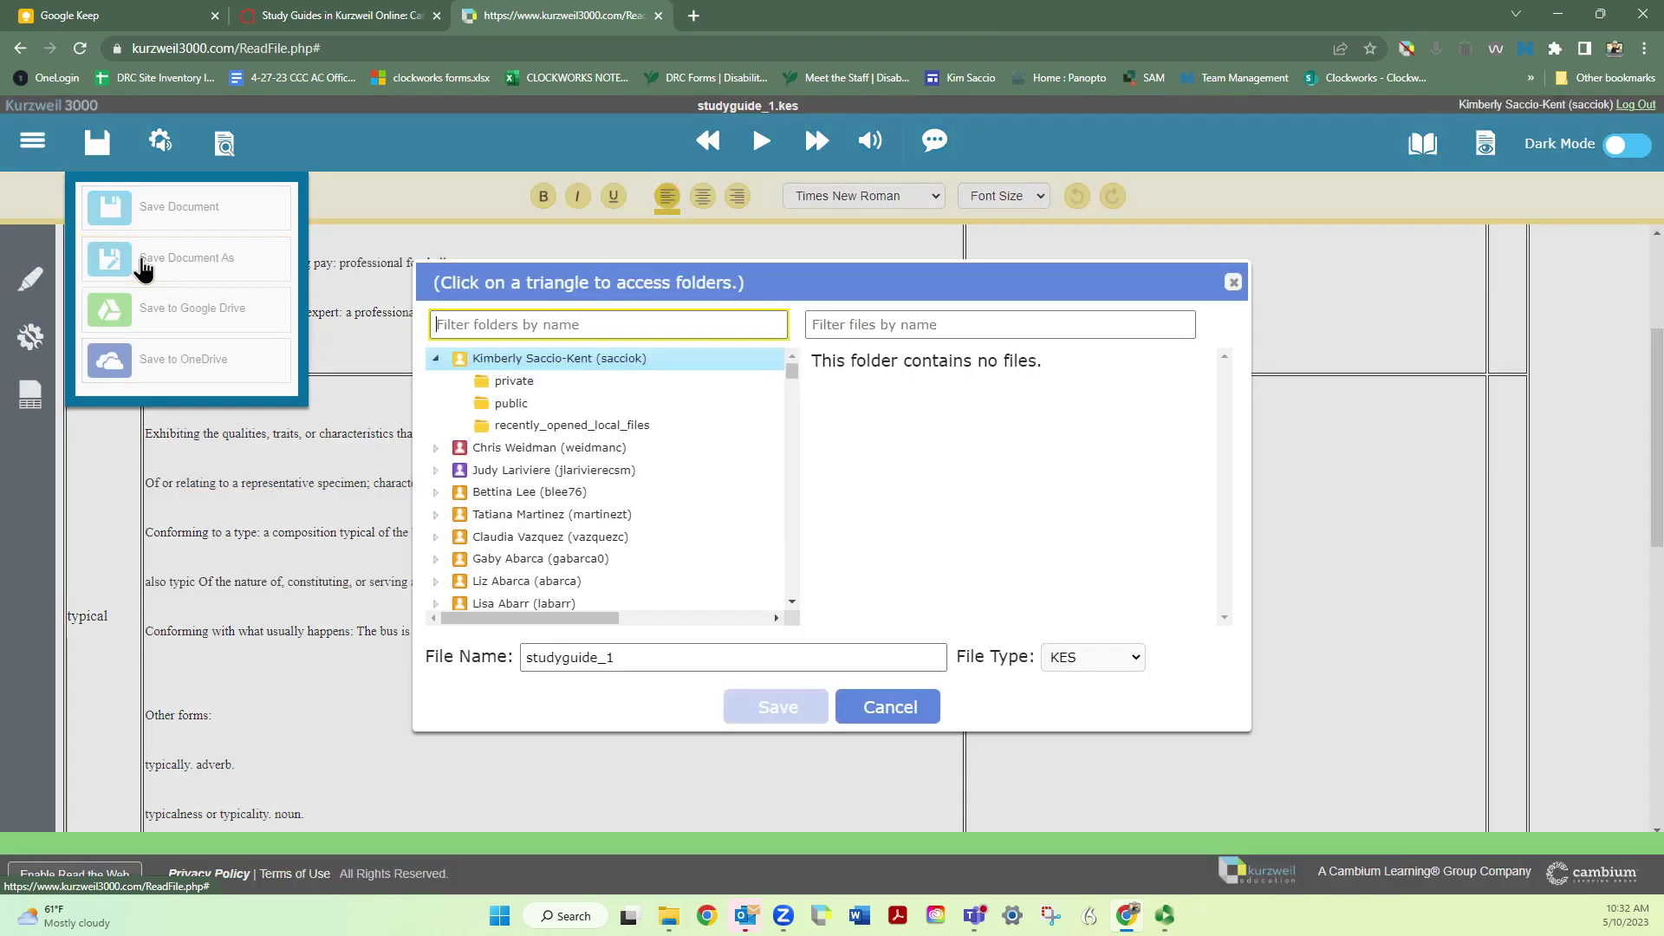
left_click(891, 707)
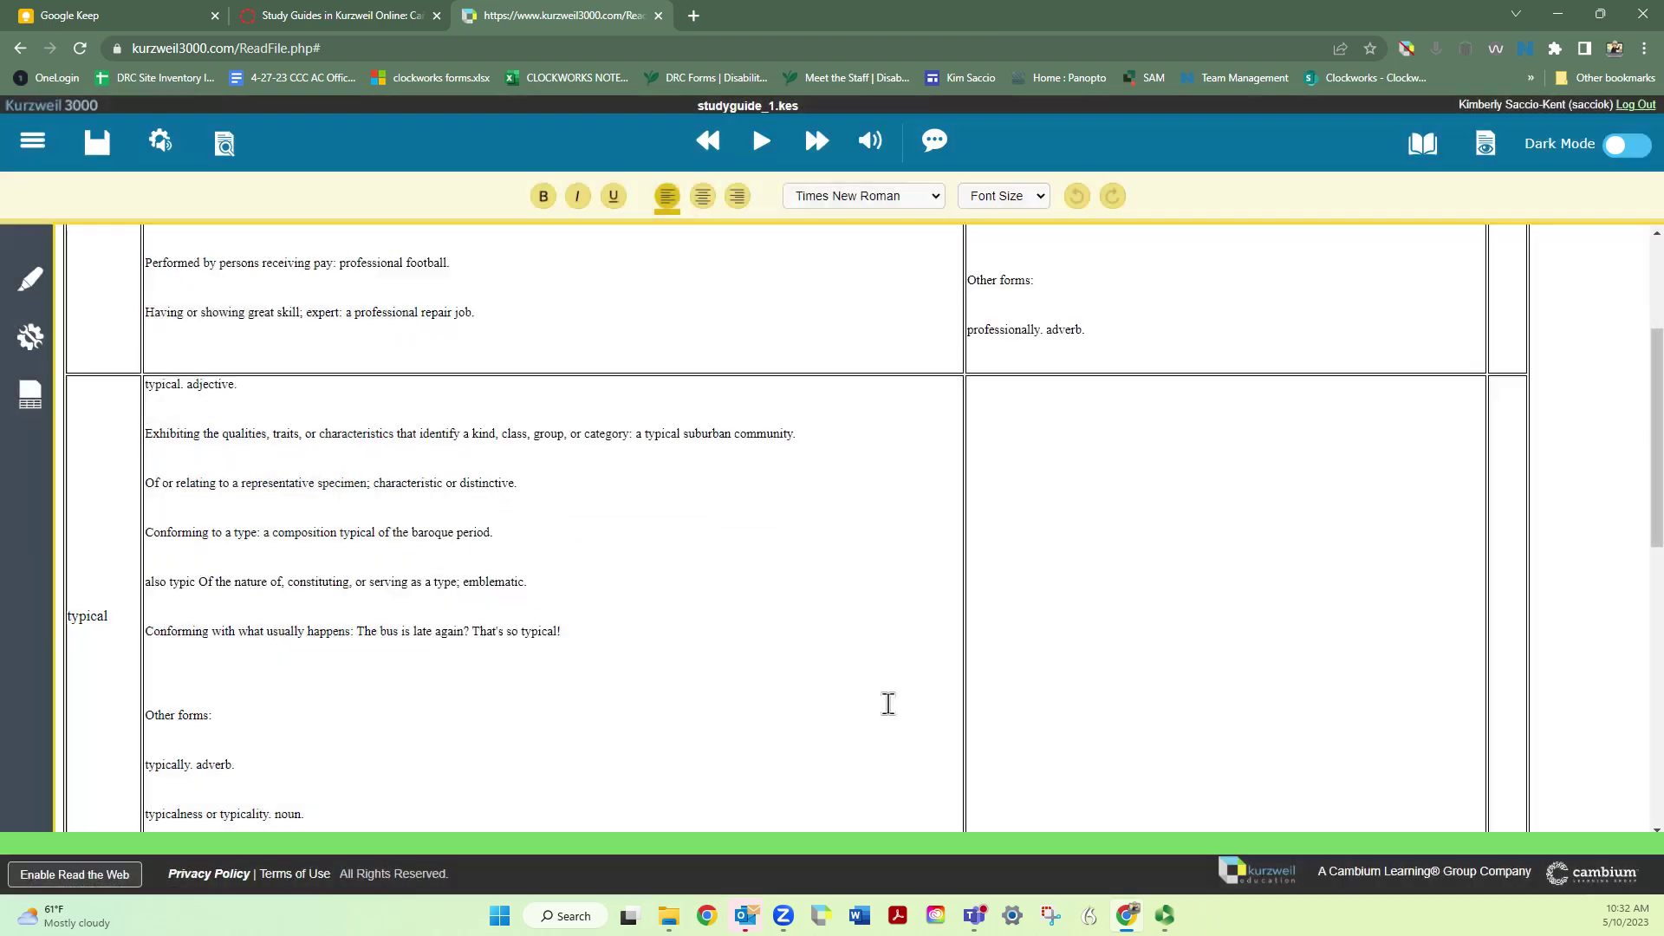